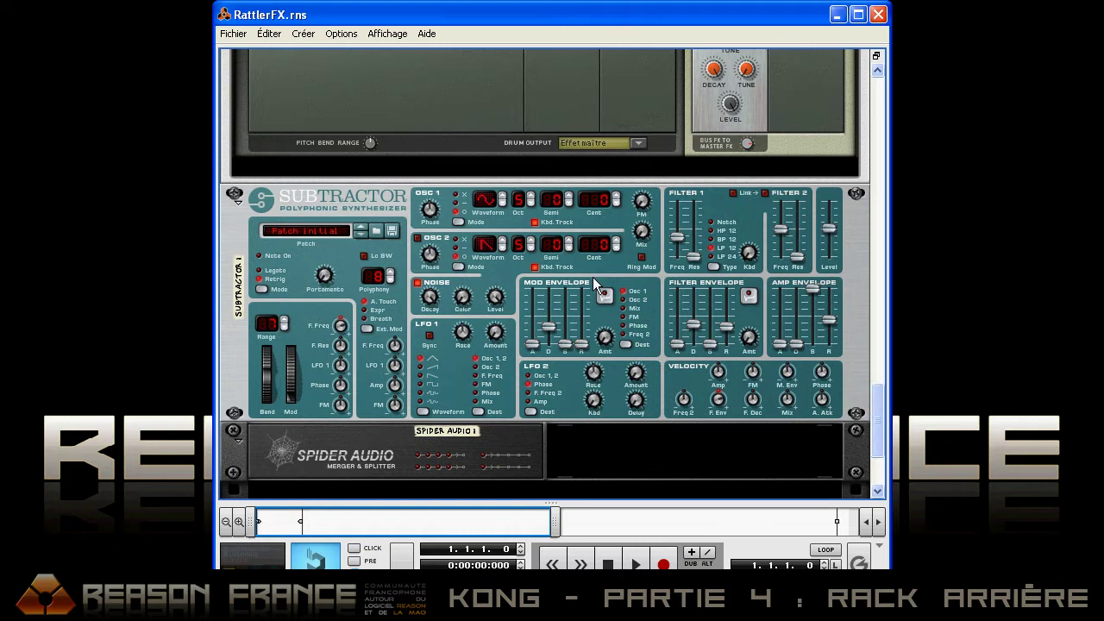
- Examine the rear cabling of the Subtractor and Spider Audio 1, and the Rattler bus effects on the front of the Kong units
key(Tab)
scroll(732, 233, down, 2)
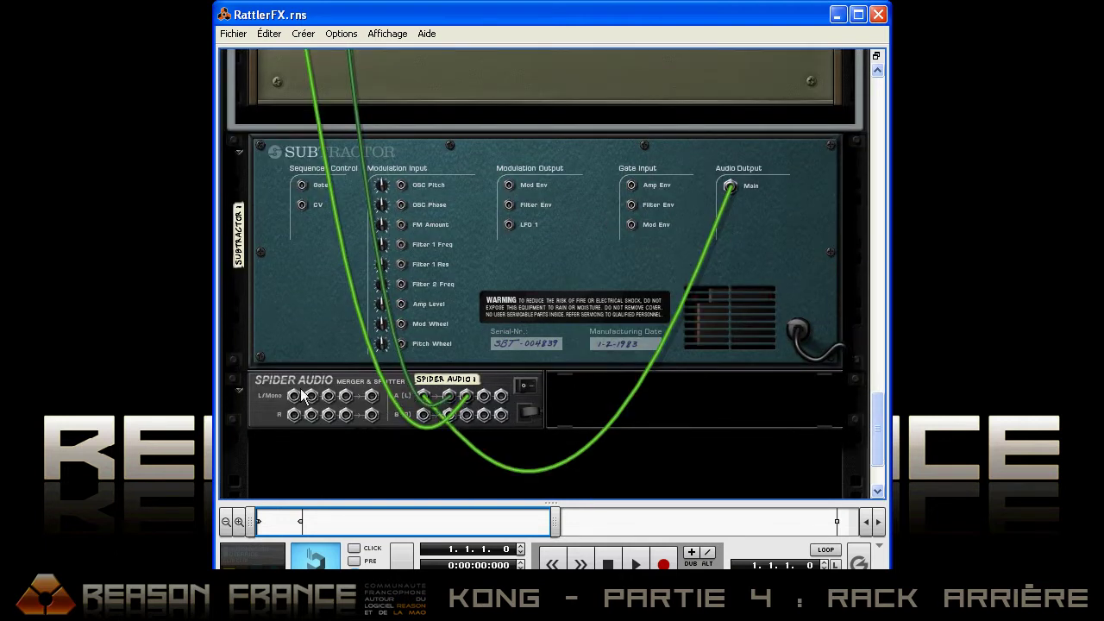
scroll(630, 362, up, 2)
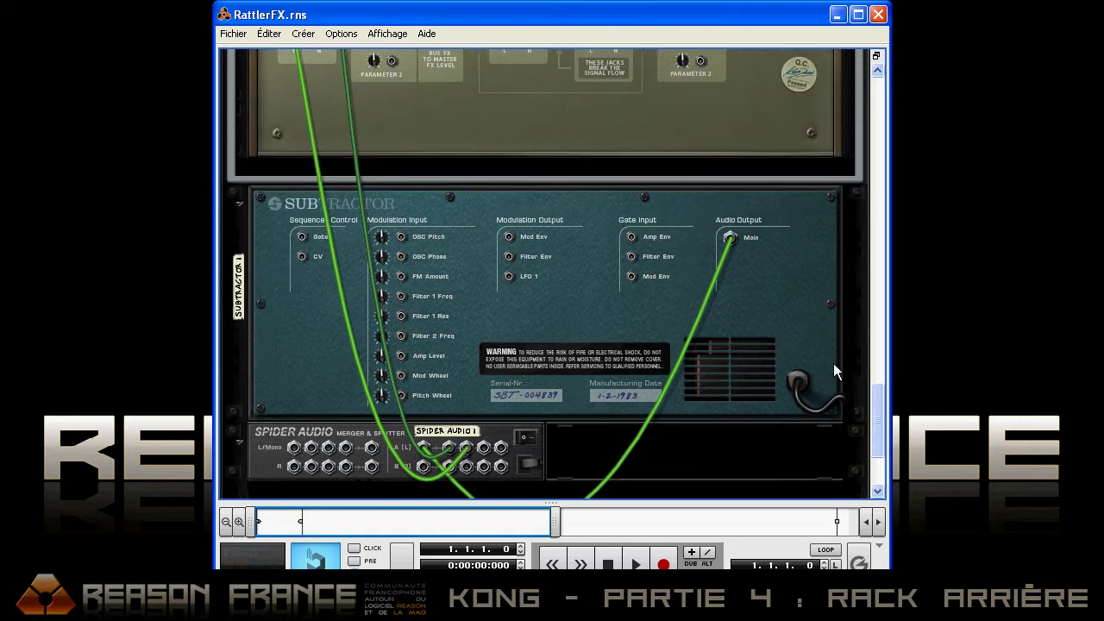
drag(874, 403, 875, 289)
key(Tab)
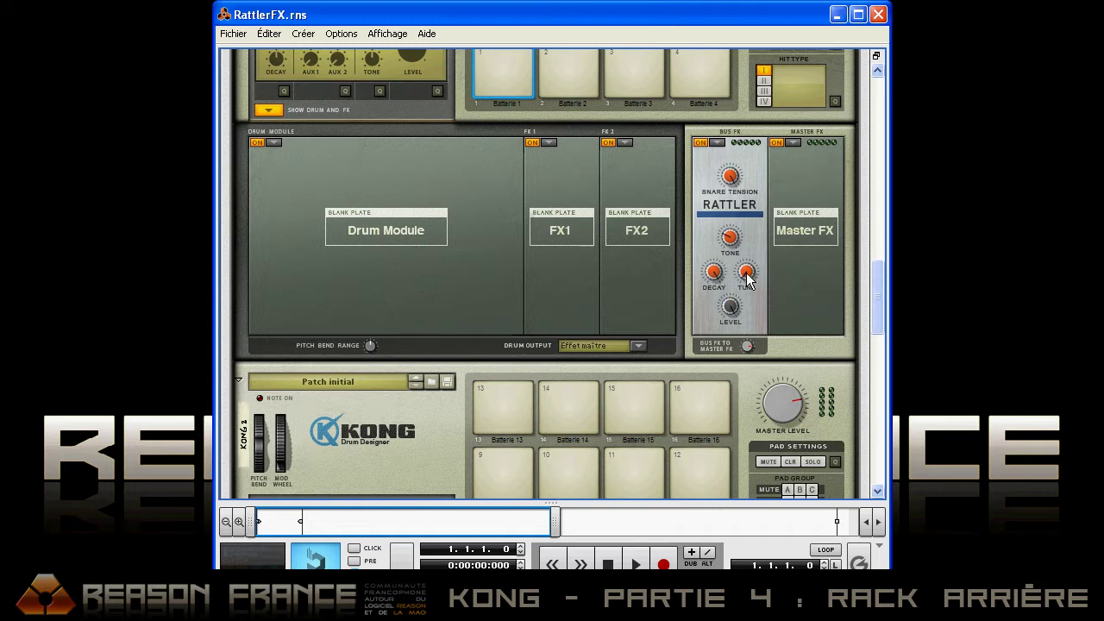
scroll(747, 278, down, 5)
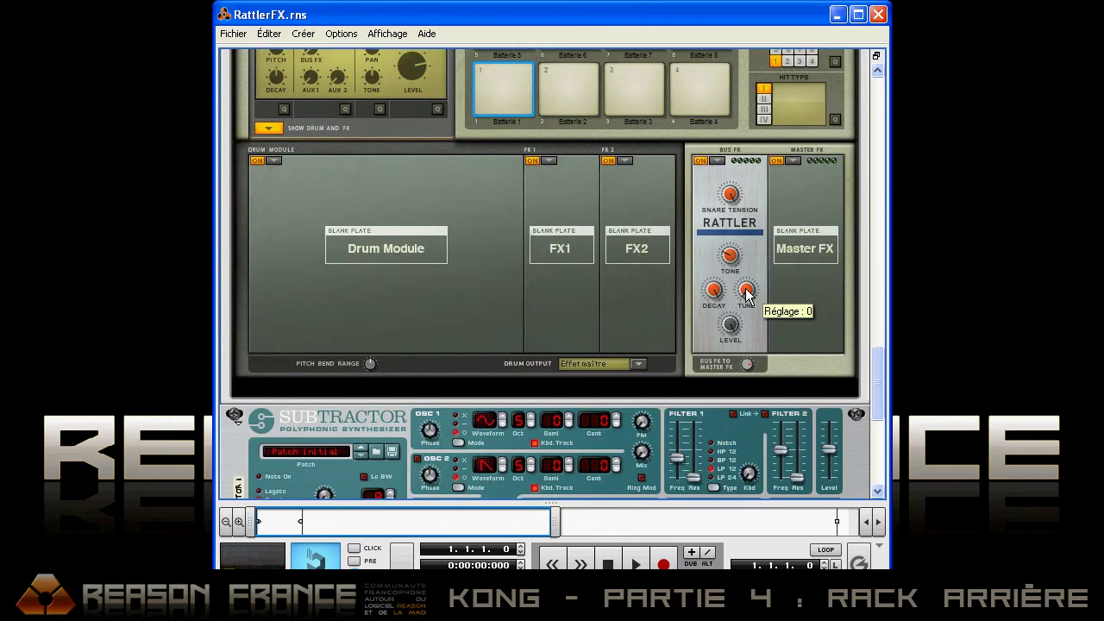
- Check the mixer's rear inputs and the panning of channels 1 and 2, and look over the Subtractor's front
key(Tab)
drag(875, 354, 863, 211)
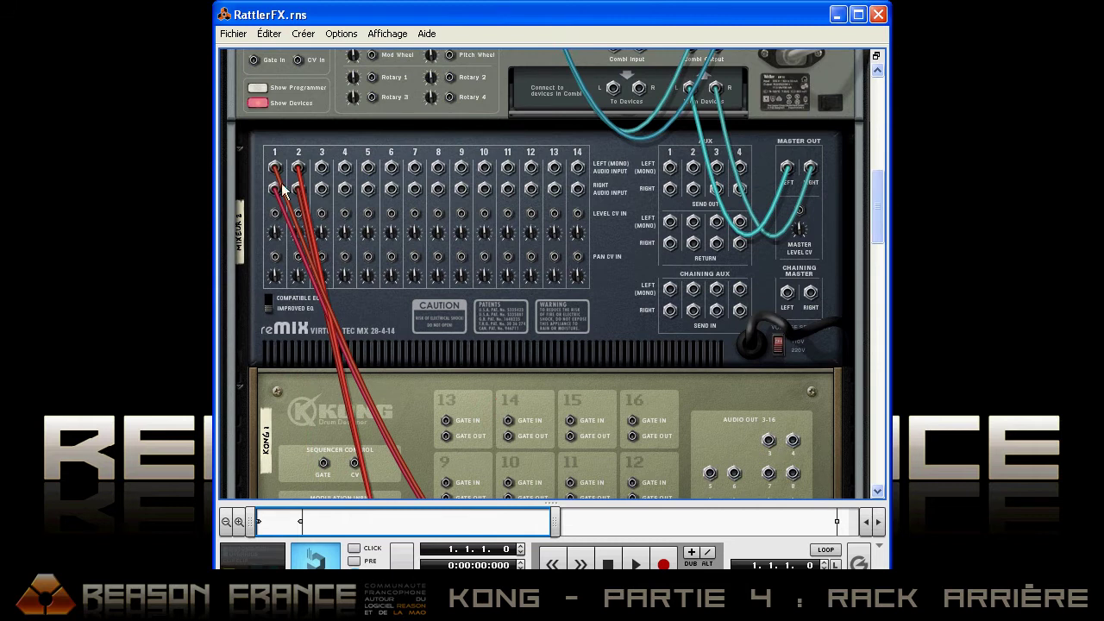
key(Tab)
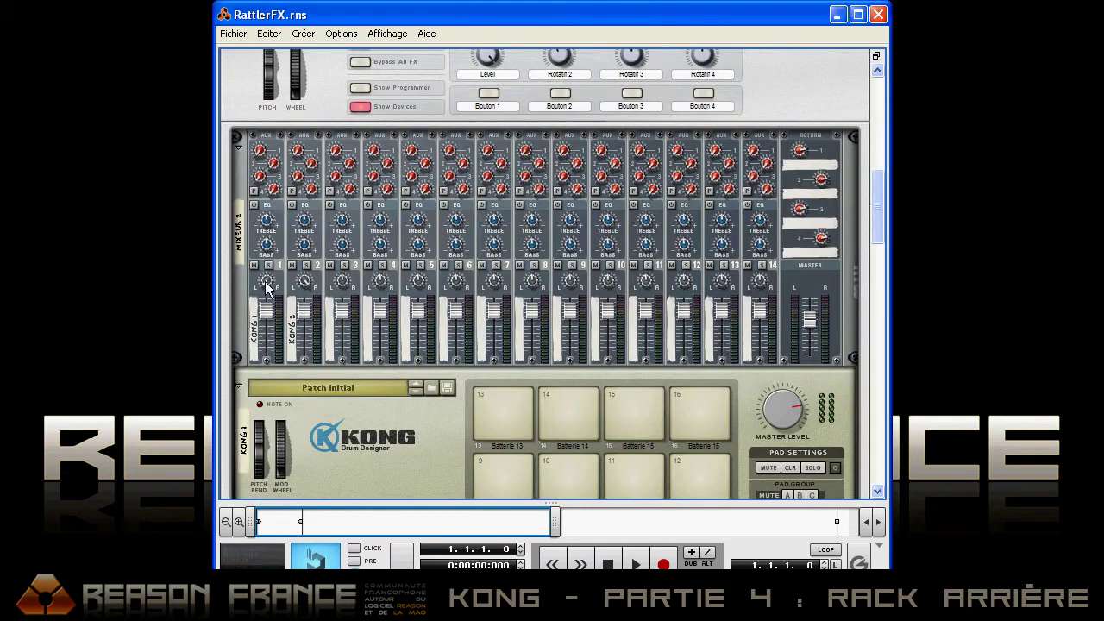
mouse_move(265, 287)
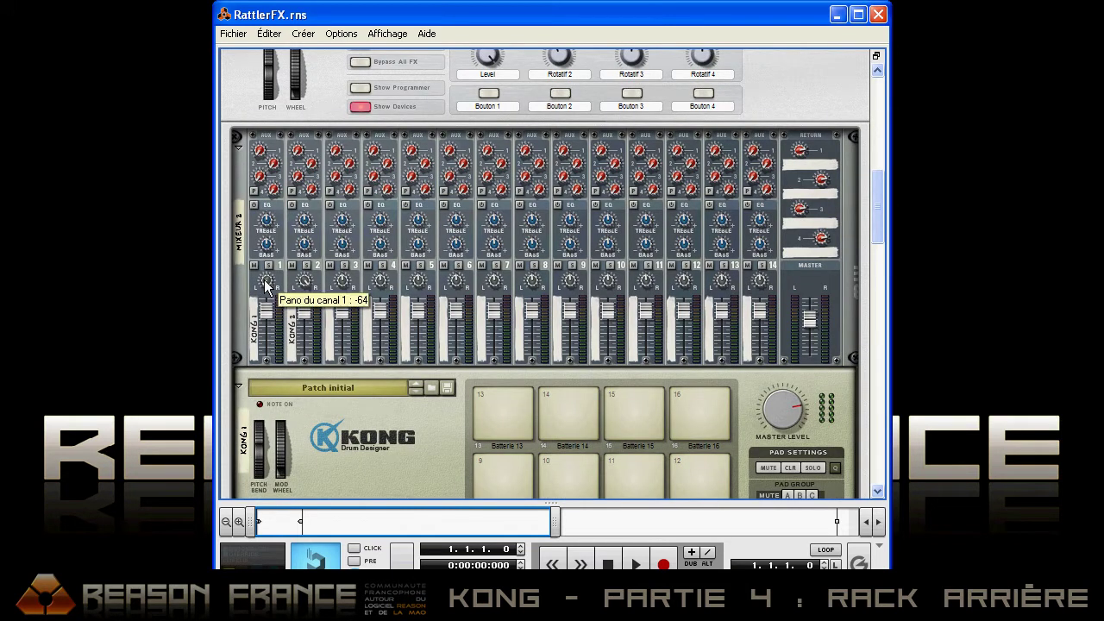
mouse_move(304, 287)
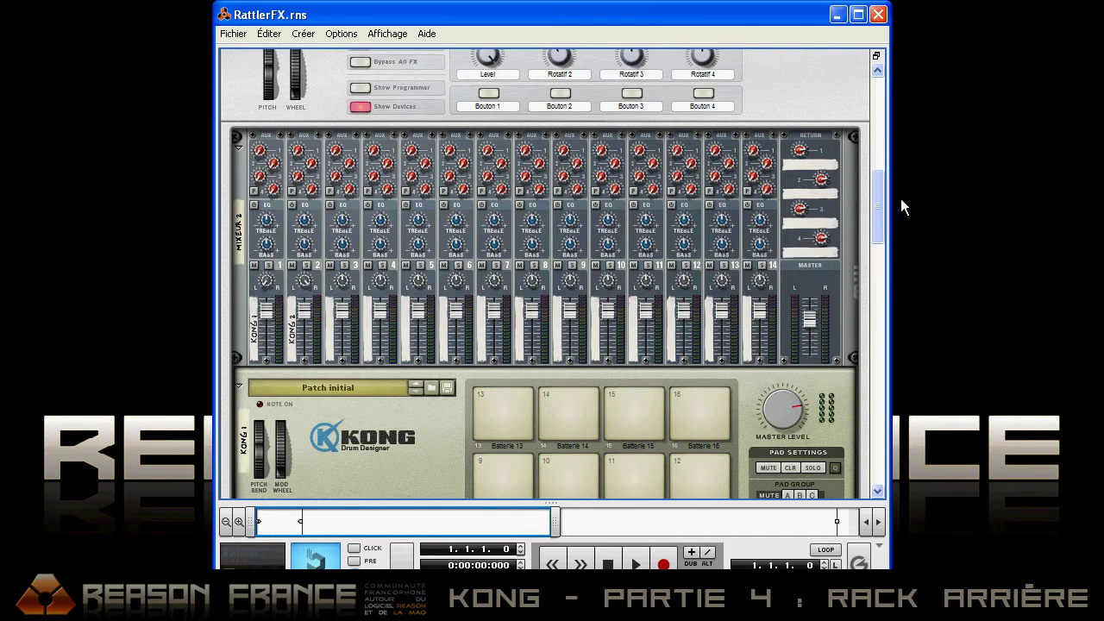
drag(879, 193, 849, 414)
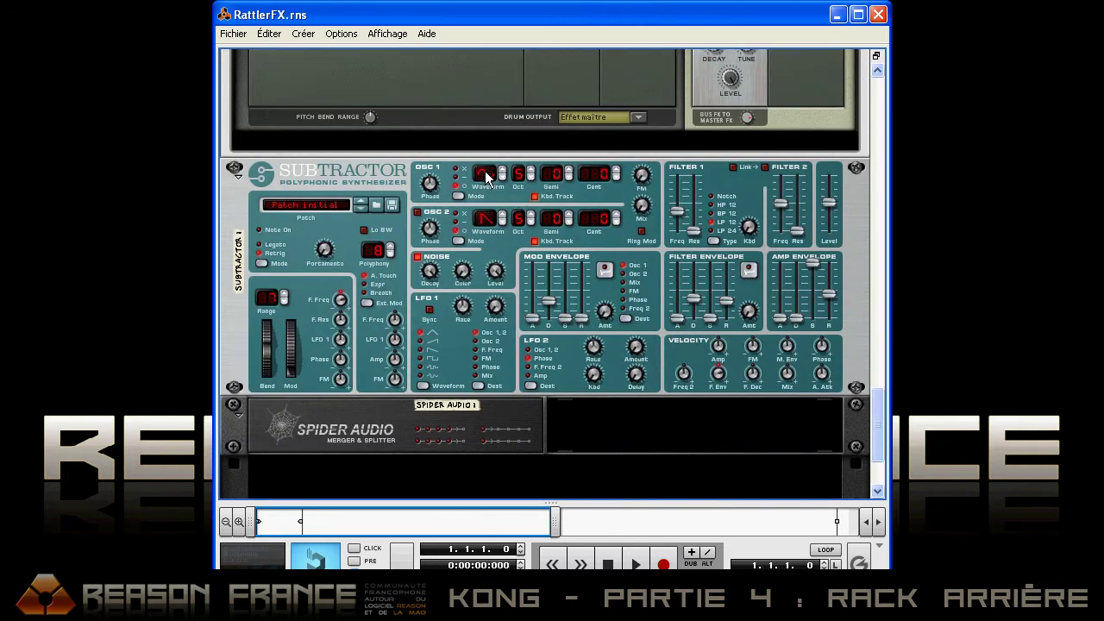
scroll(489, 177, up, 3)
- Lower the Snare Tension of the Rattler bus effect on the Kong units
drag(874, 402, 872, 342)
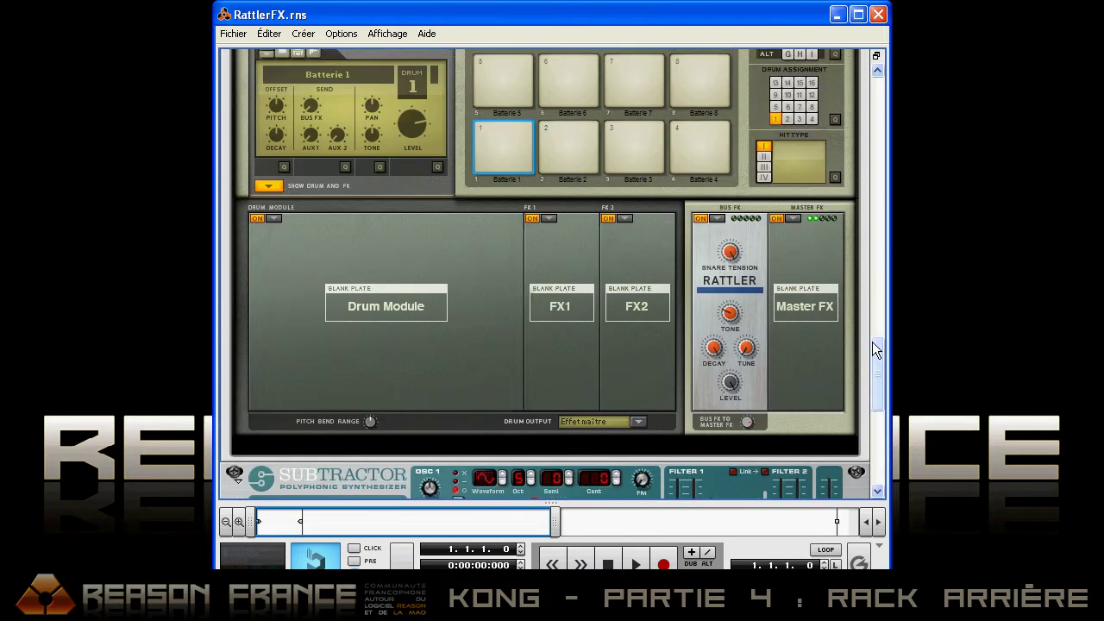
drag(730, 252, 774, 358)
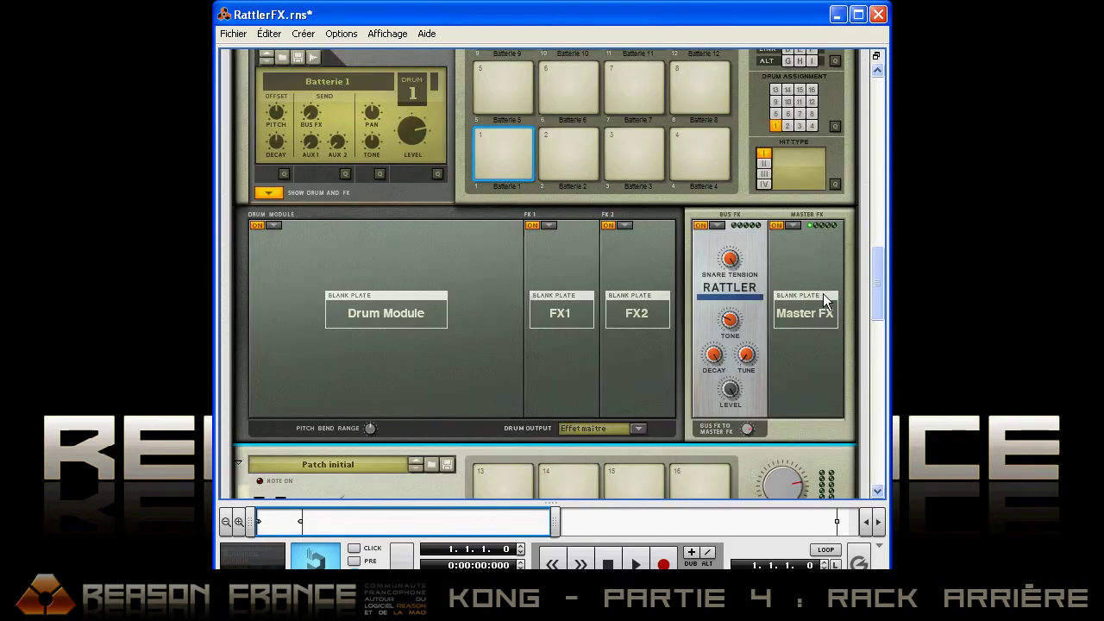
drag(732, 261, 759, 367)
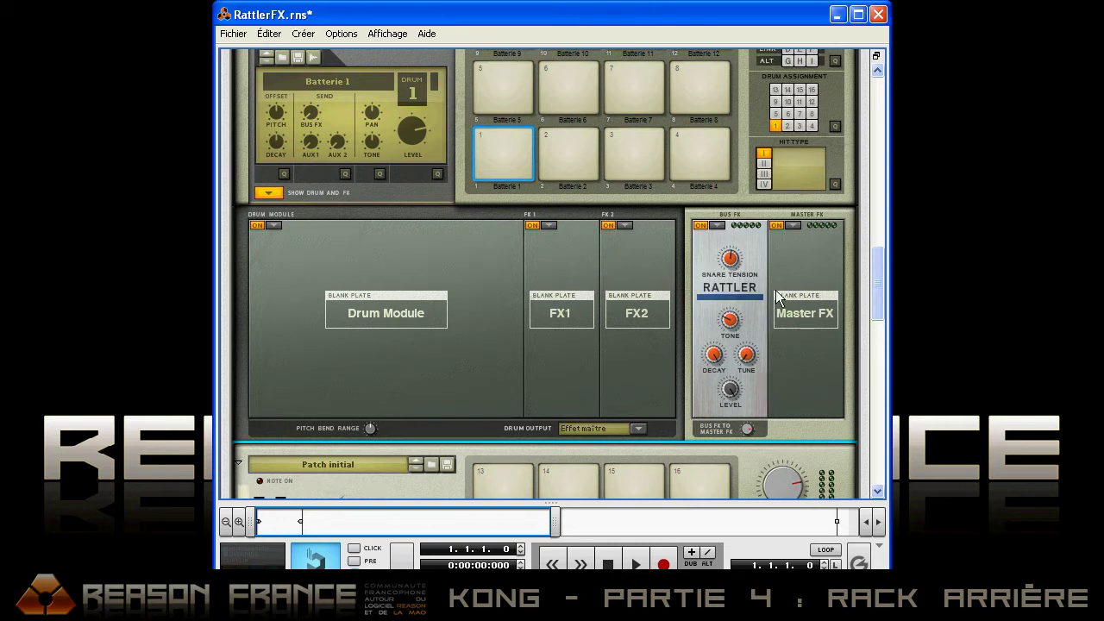
- Inspect the Subtractor's oscillator mix and noise color settings
drag(871, 290, 860, 414)
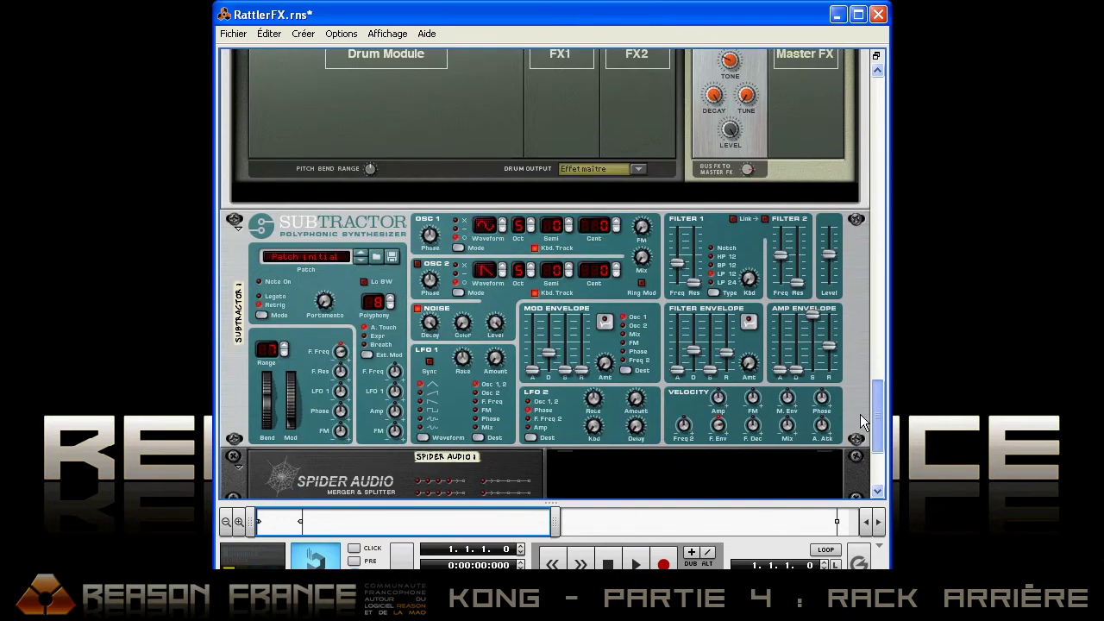
click(642, 258)
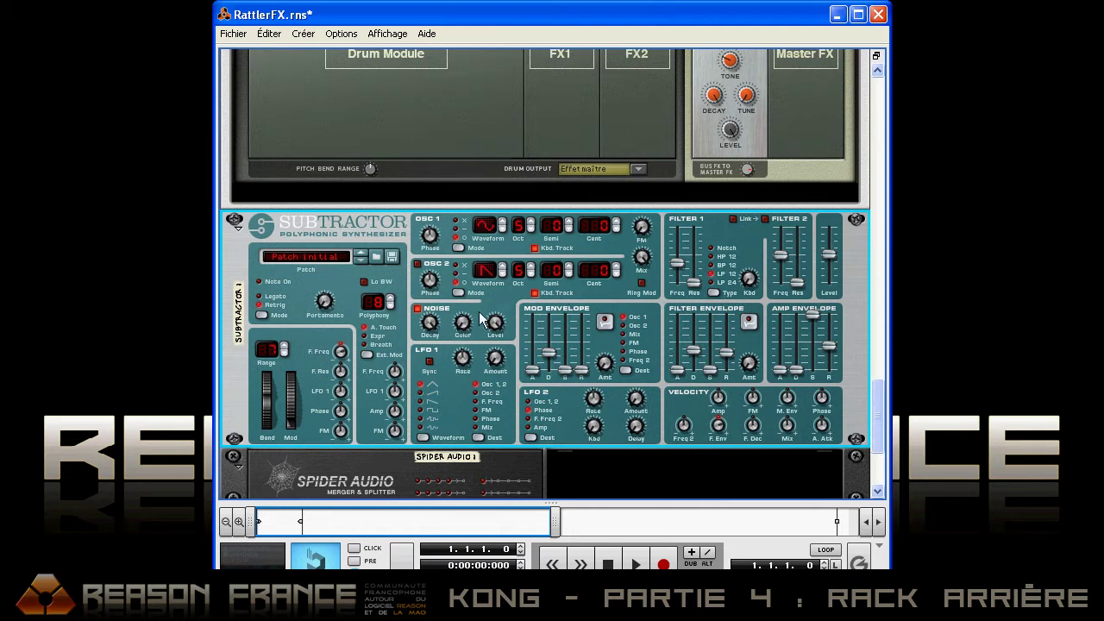
mouse_move(462, 332)
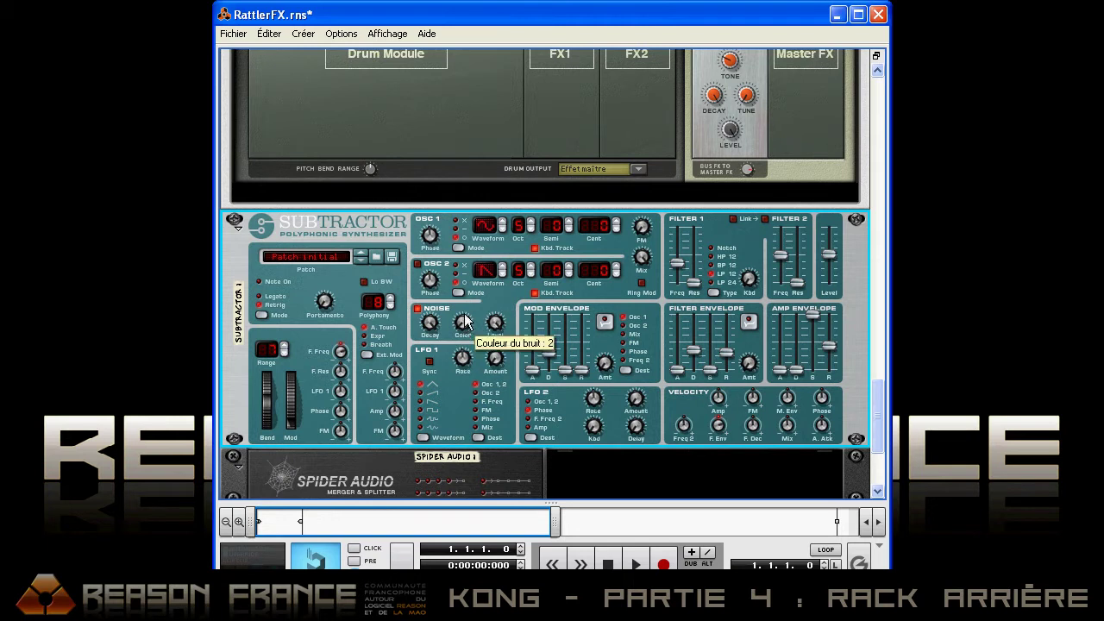
drag(465, 197, 475, 156)
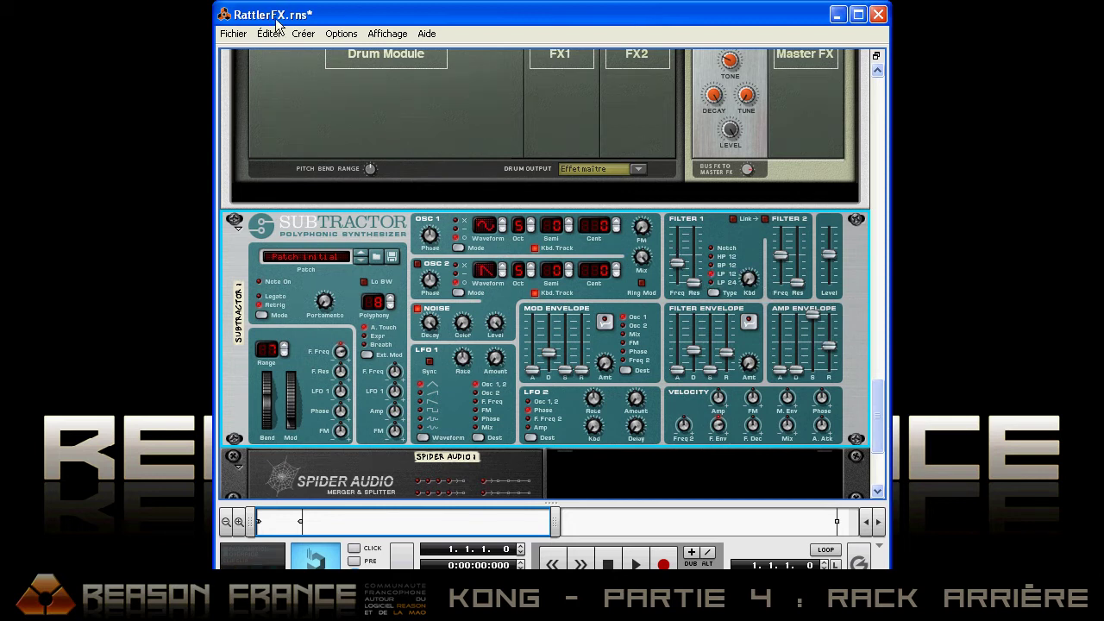
- Create a new song document and close RattlerFX.rns without saving its changes
click(243, 41)
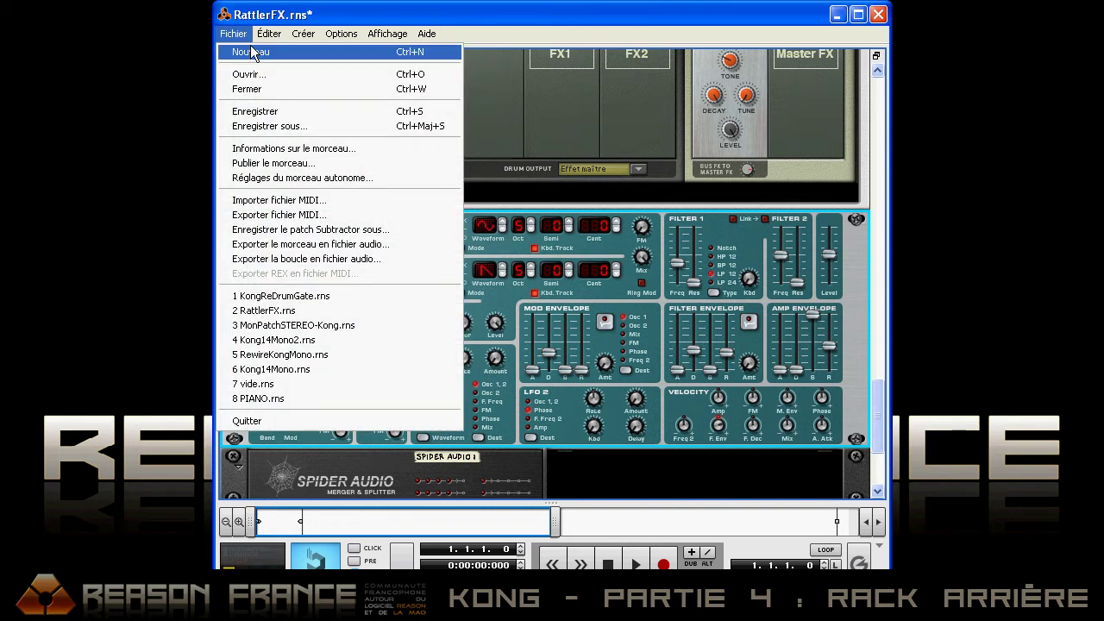
click(255, 54)
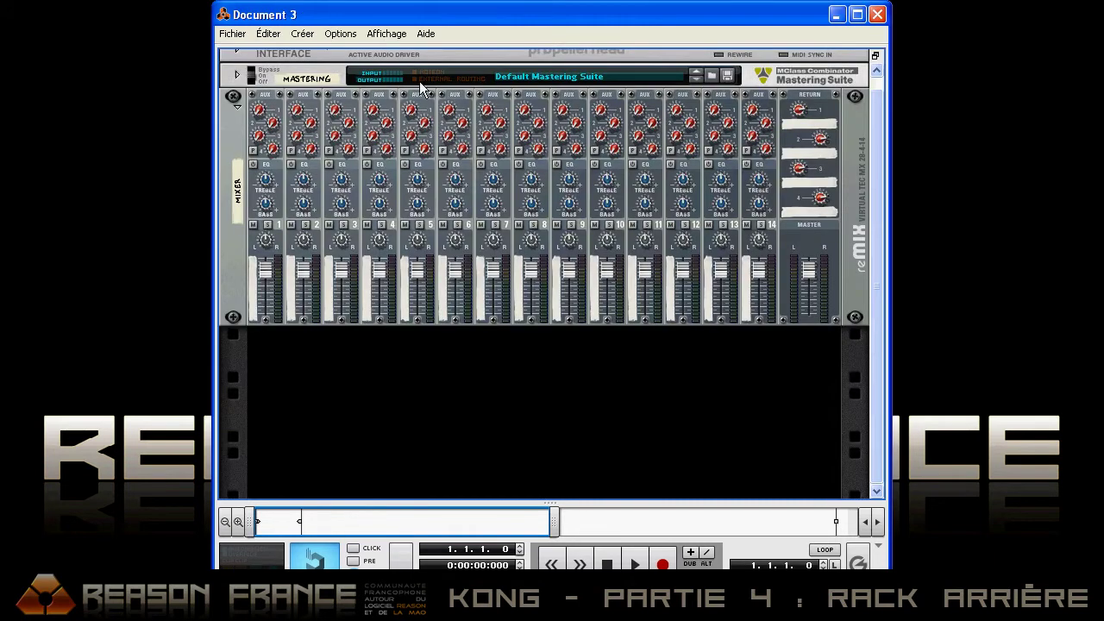
drag(616, 20, 629, 43)
click(878, 14)
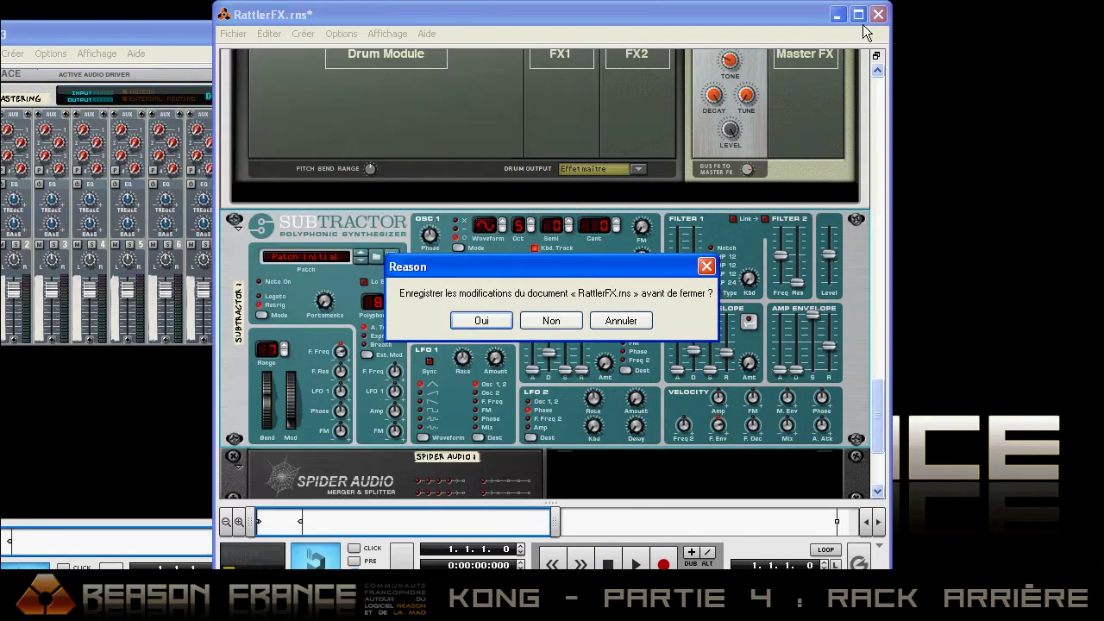
click(556, 321)
drag(340, 42, 617, 15)
- Add a Kong drum designer to the rack and load the MonPatchTuto4.kong patch from the Patch favorite folder
right_click(434, 356)
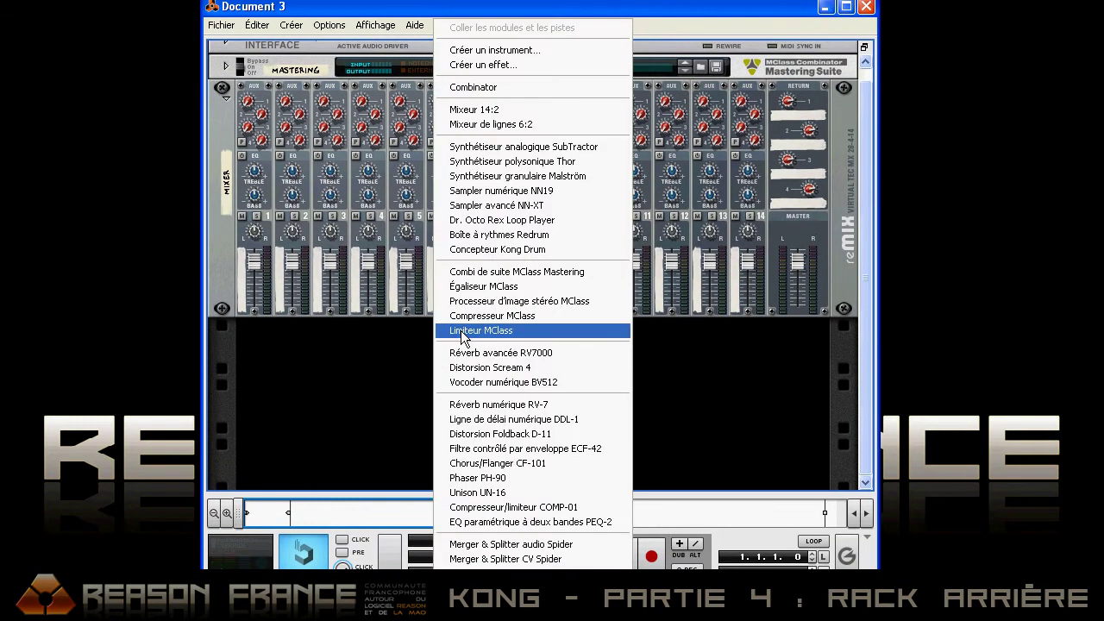
click(519, 251)
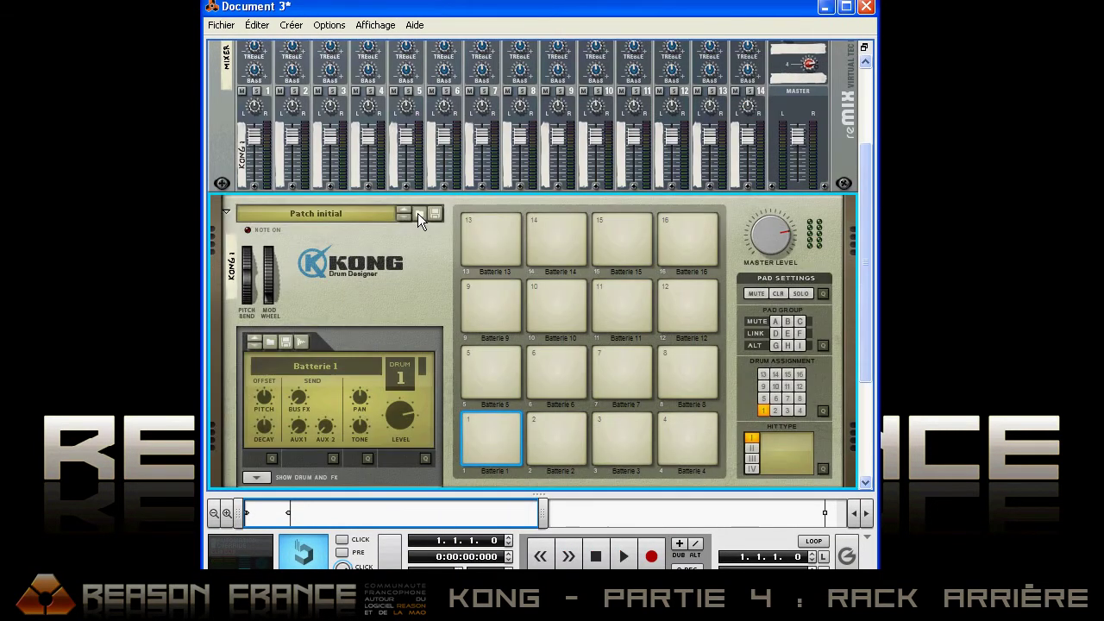
click(417, 213)
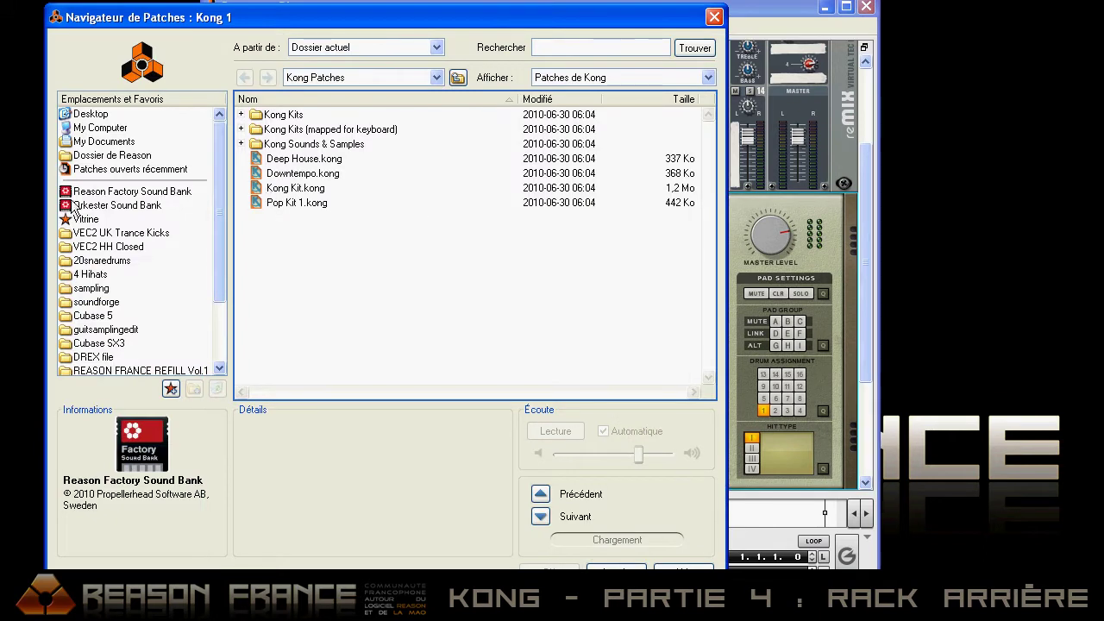
scroll(86, 259, down, 2)
click(85, 328)
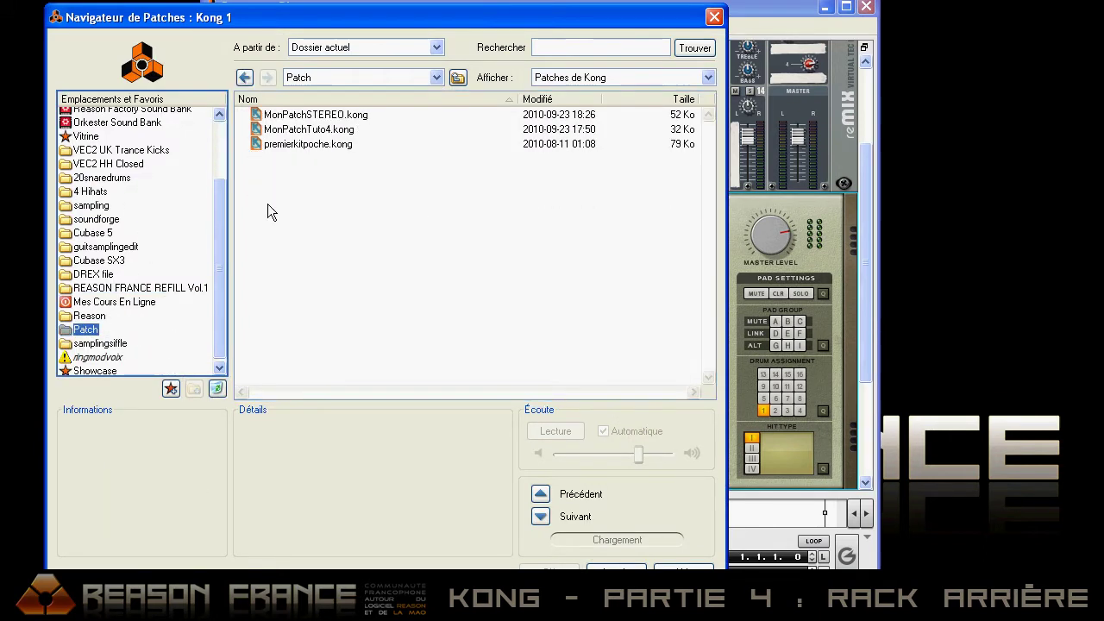
click(311, 129)
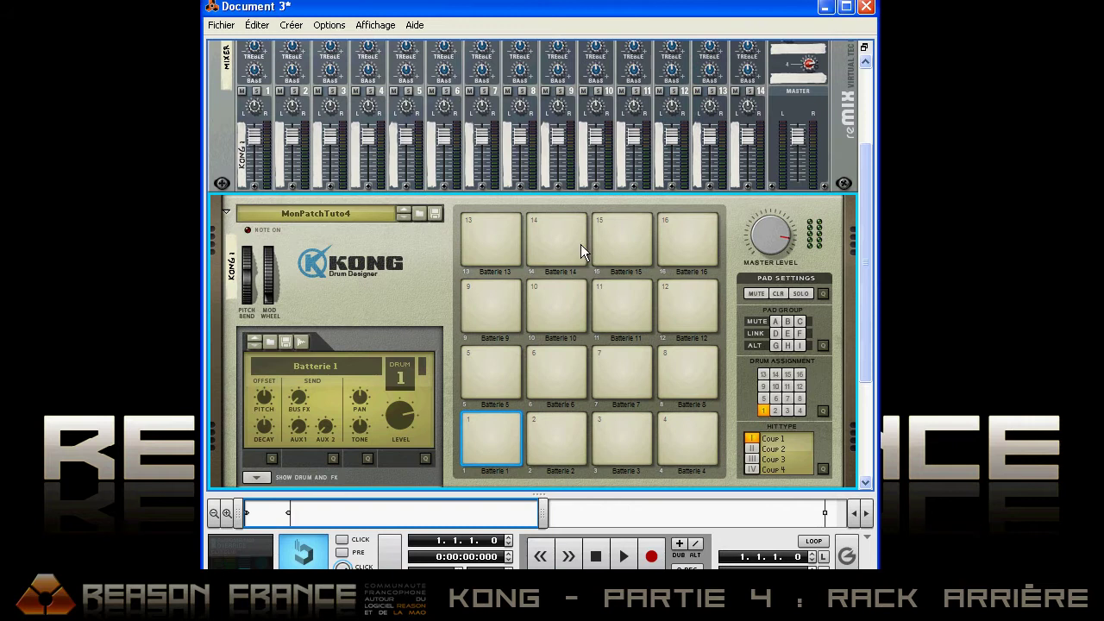
- Show Kong's drum and FX section on the rear of the rack and compare its signal flow with the front
key(Tab)
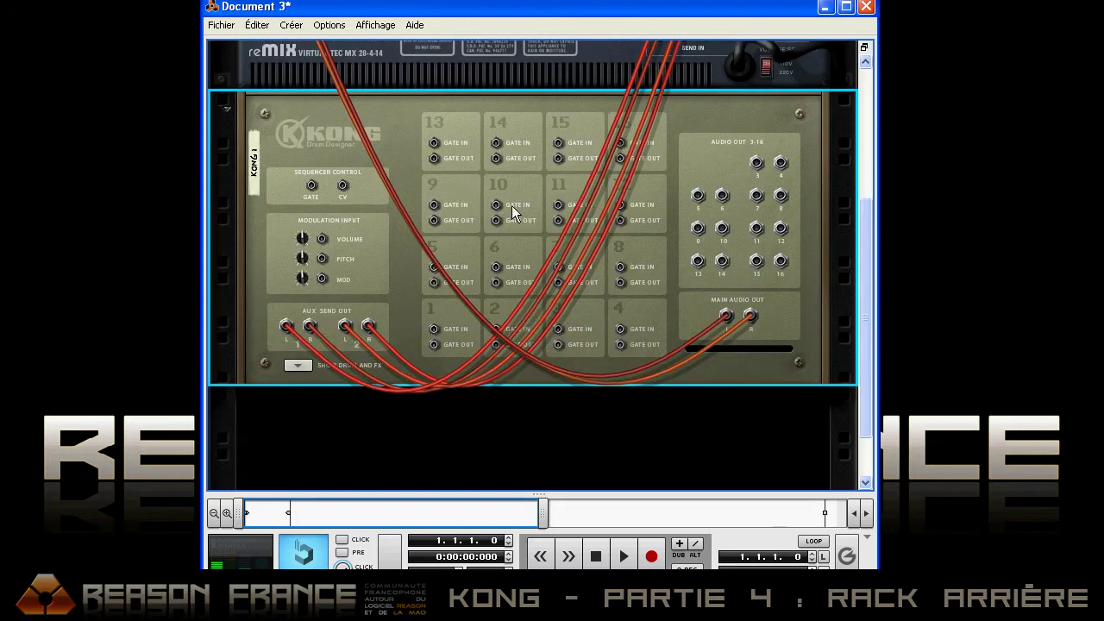
click(296, 364)
scroll(422, 315, down, 3)
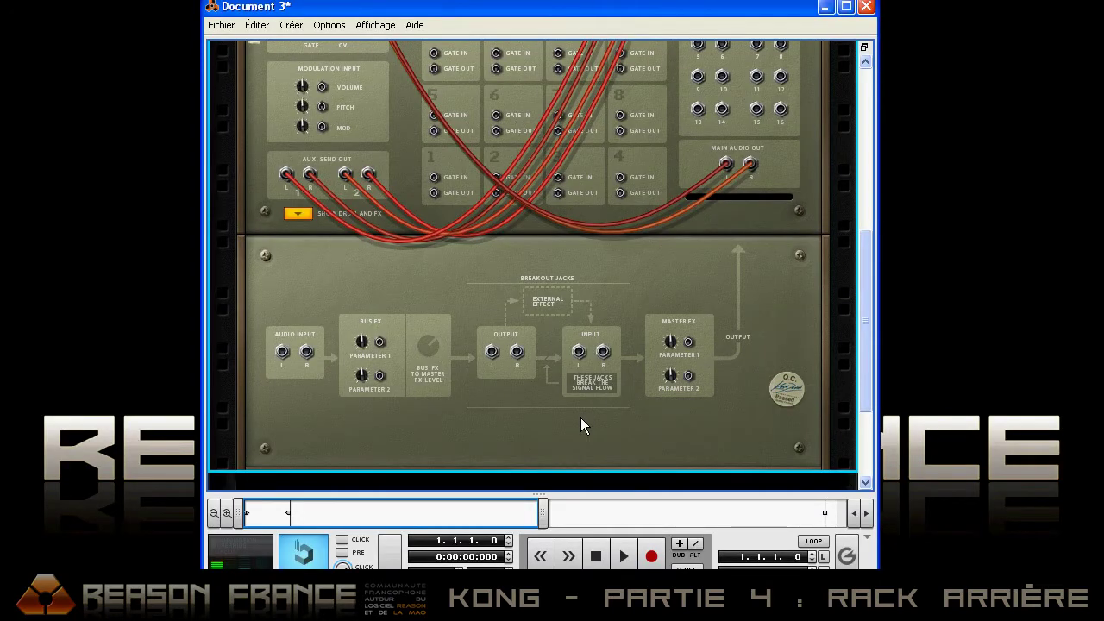
key(Tab)
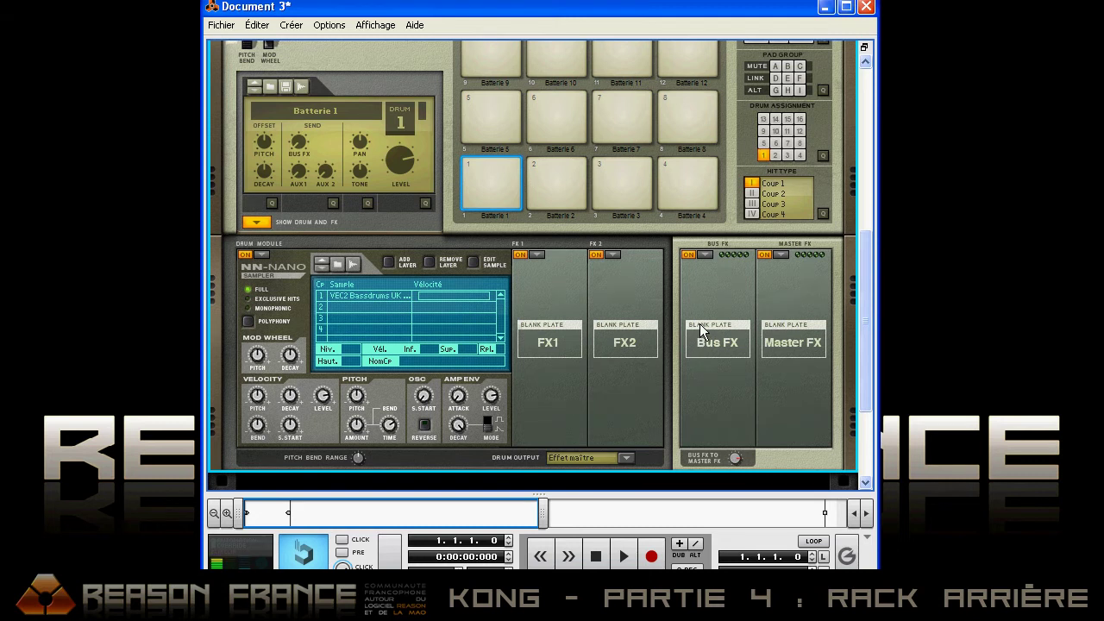
- Add a Thor polysonic synthesizer below Kong and cable its 1 Mono/Left audio output to Kong's left effects Audio Input
key(Tab)
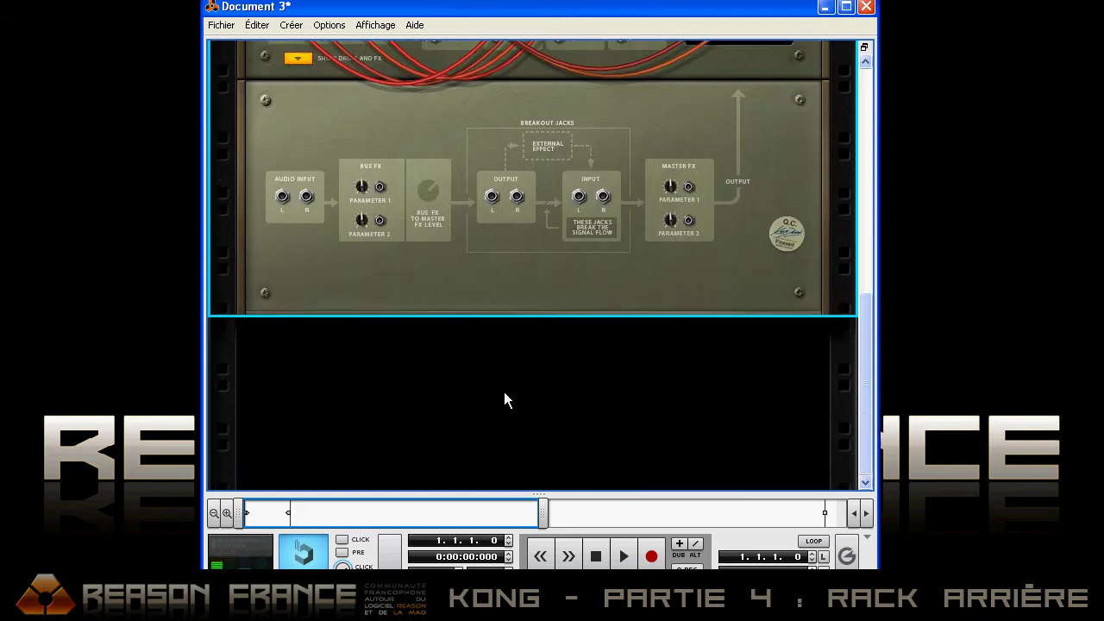
right_click(462, 374)
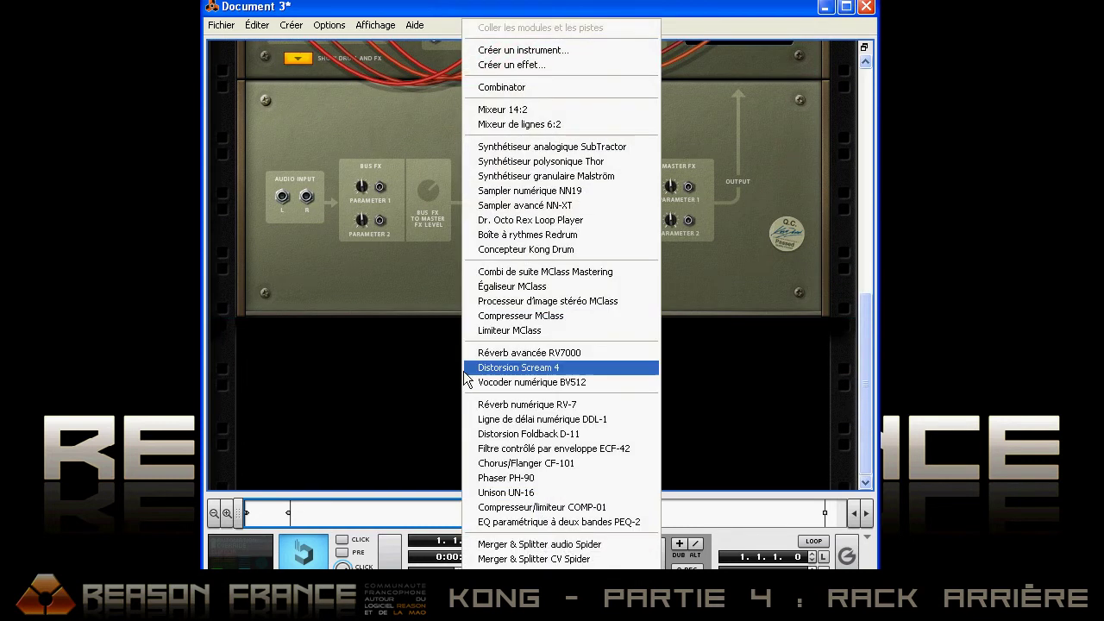
click(568, 164)
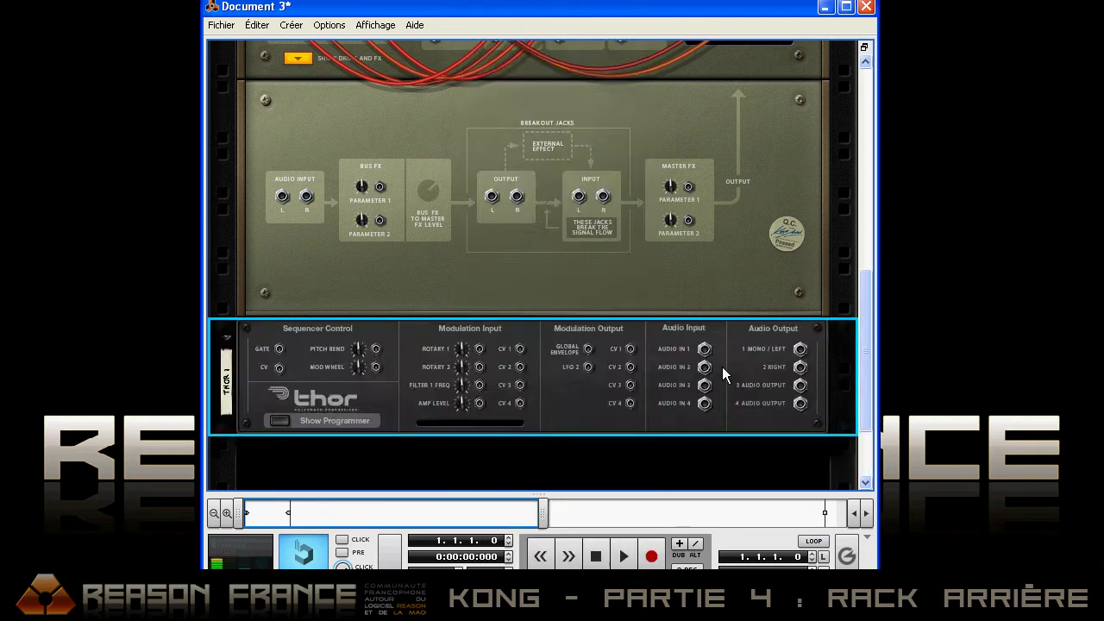
drag(799, 349, 283, 199)
- Load the tape echo (Écho d'enregistrement) as Kong's Bus FX and the room reverb (Réverb de la pièce) as its Master FX
key(Tab)
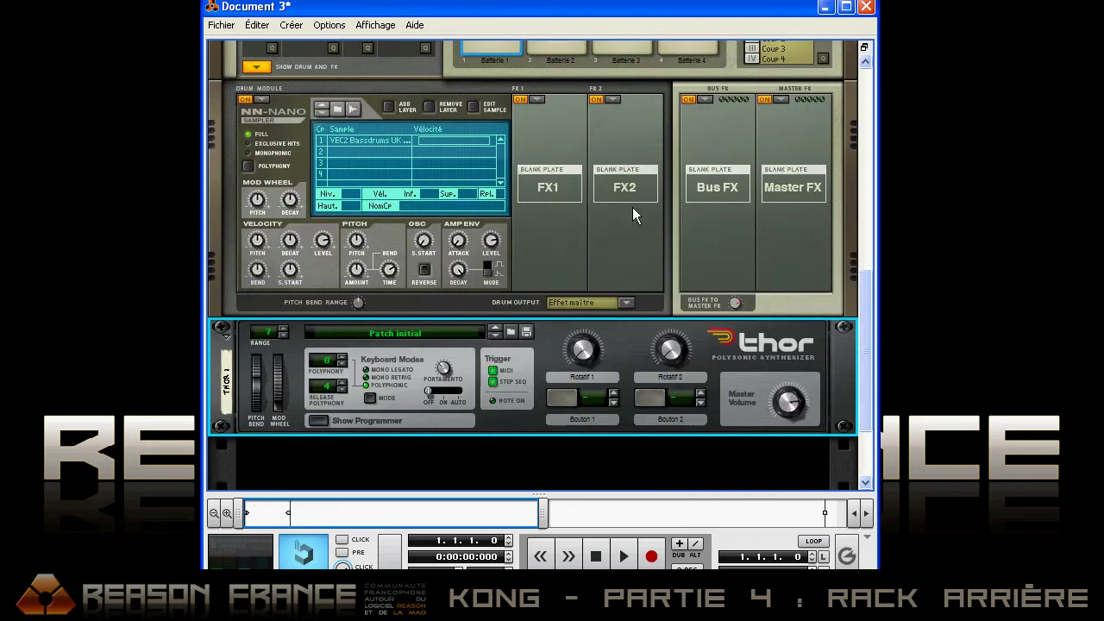
click(704, 101)
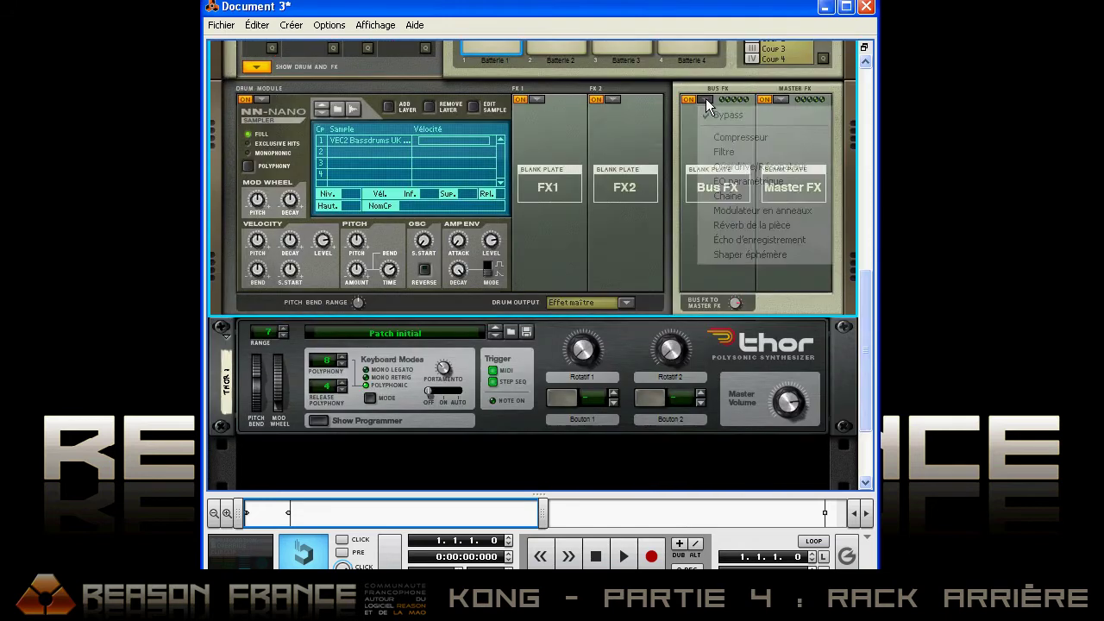
click(729, 240)
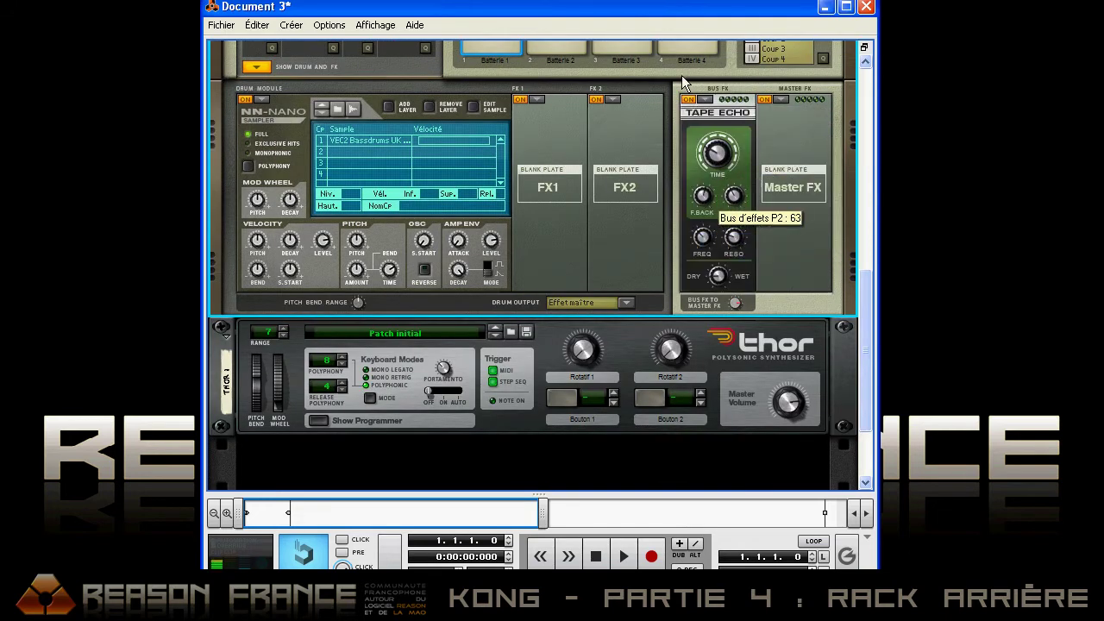
click(780, 100)
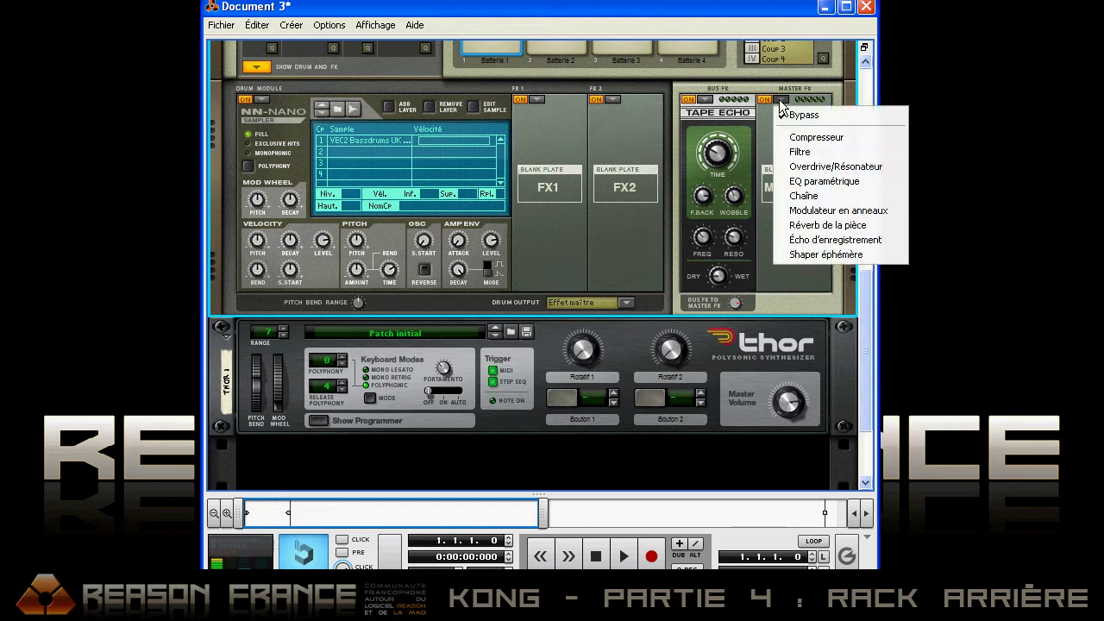
click(828, 225)
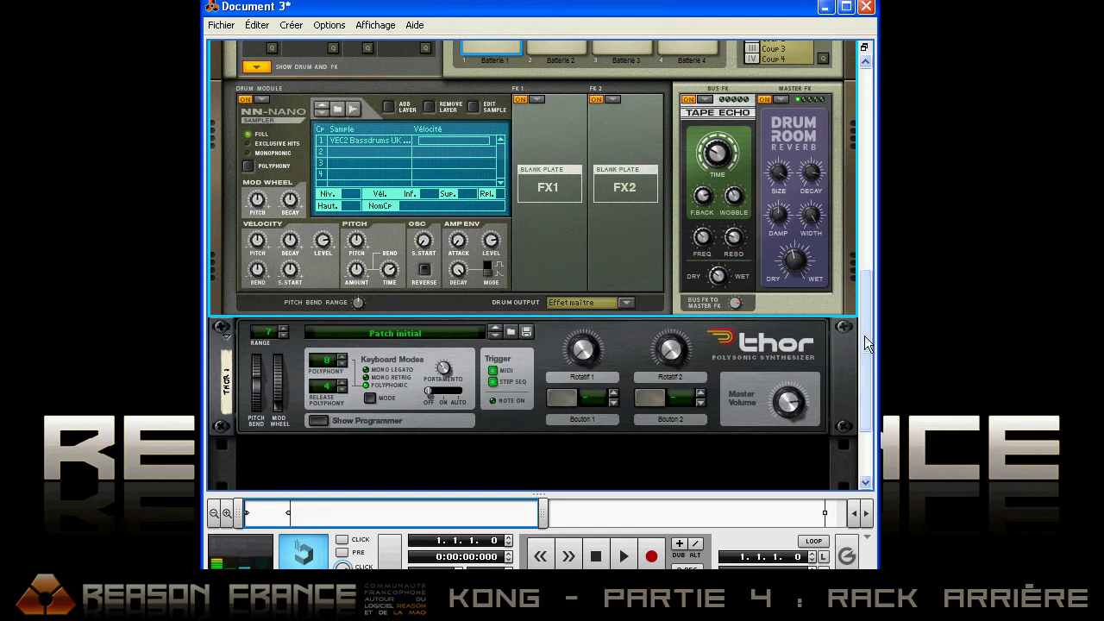
- Sweep the Time knob of Kong's tape echo up to about 81 and back down
drag(865, 335, 864, 315)
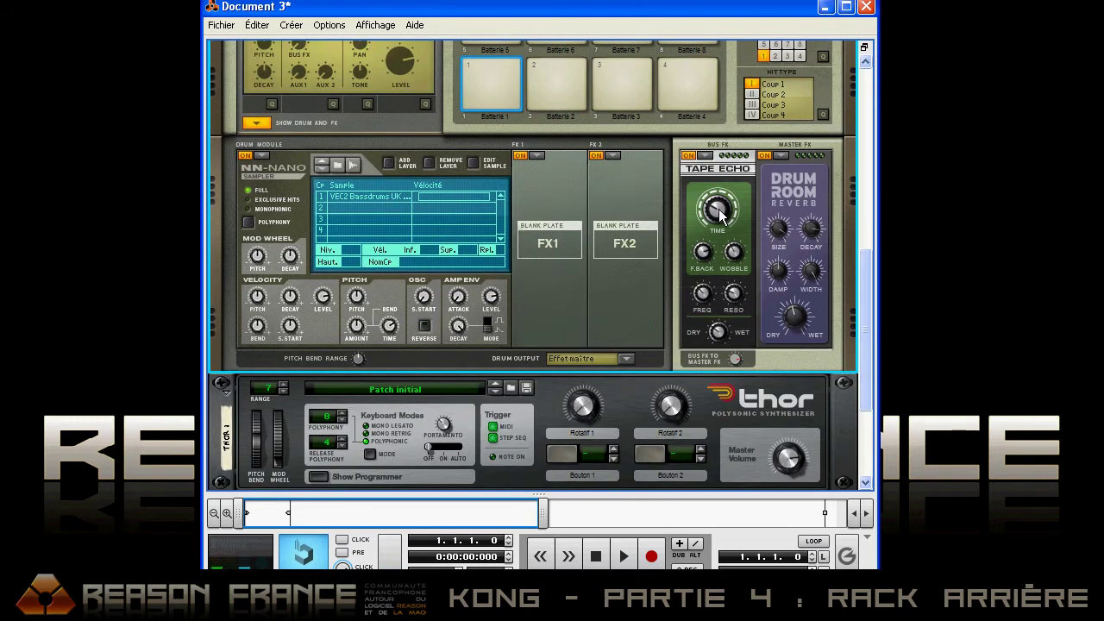
drag(715, 149, 738, 132)
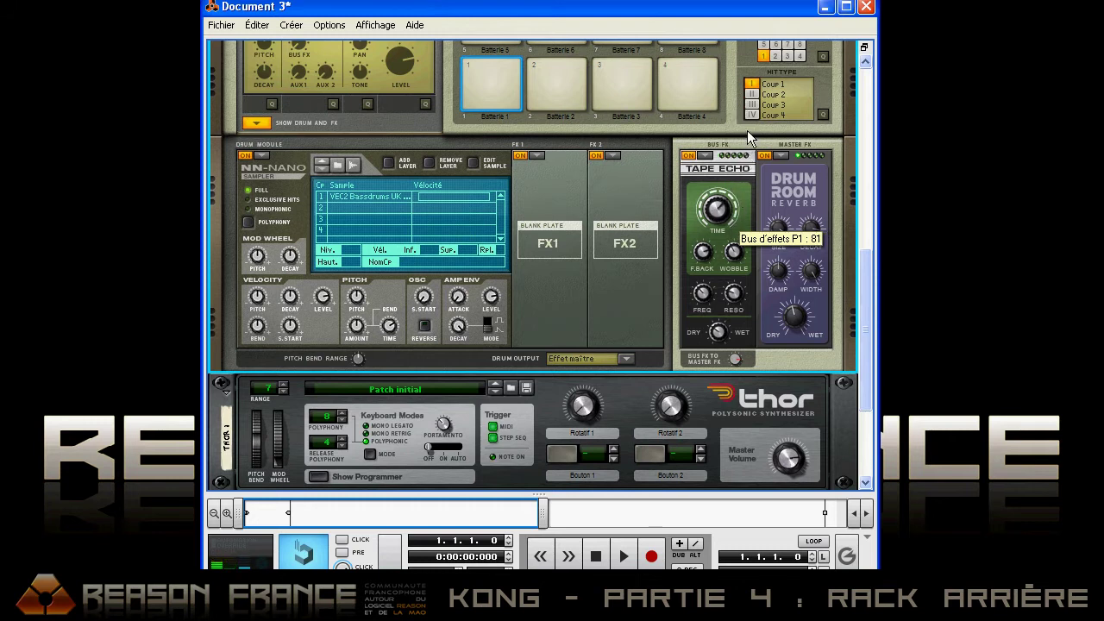
drag(736, 164, 705, 184)
- Show Thor's programmer section below its main panel
scroll(281, 380, down, 3)
click(318, 372)
scroll(698, 285, down, 2)
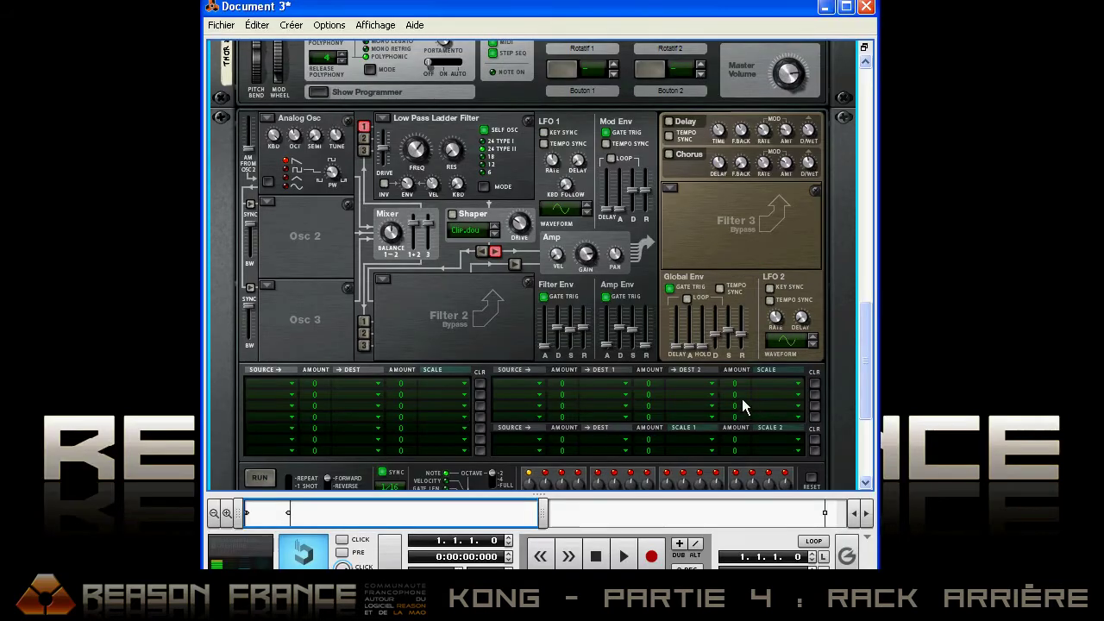
scroll(870, 390, up, 2)
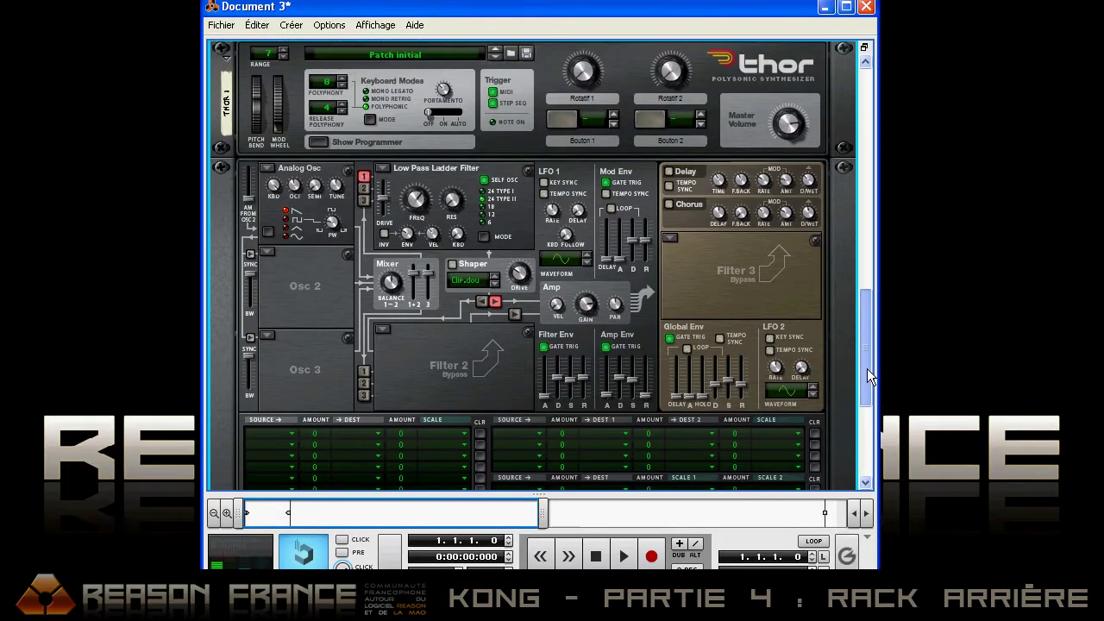
- On the rack's rear, cable Thor's LFO 2 modulation output to the Parameter 1 input of Kong's Bus FX
key(Tab)
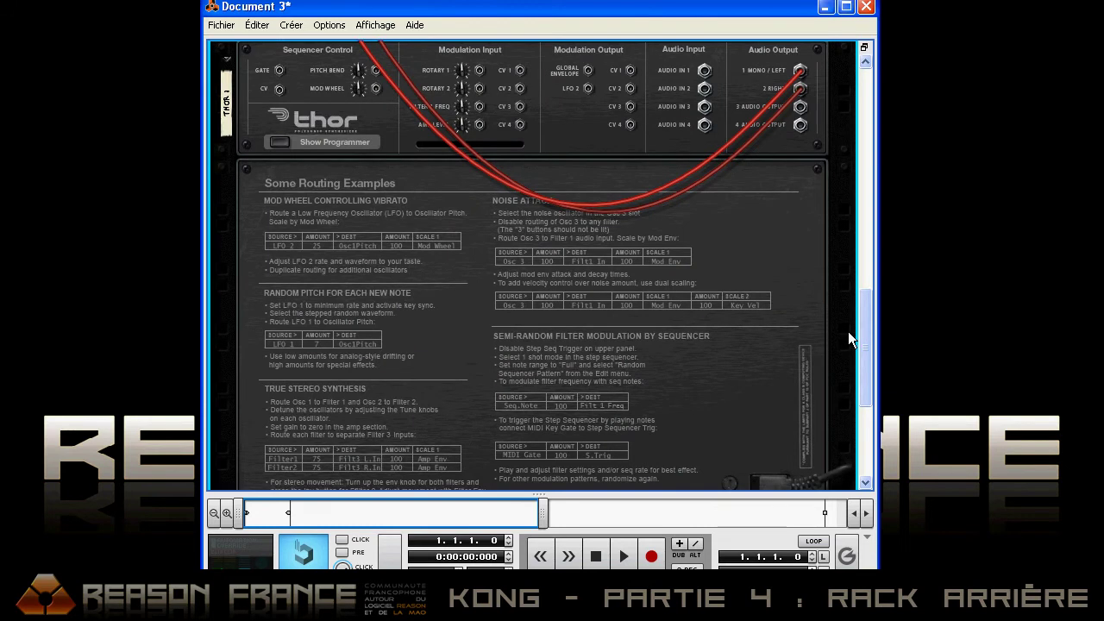
drag(867, 328, 852, 249)
scroll(798, 266, up, 1)
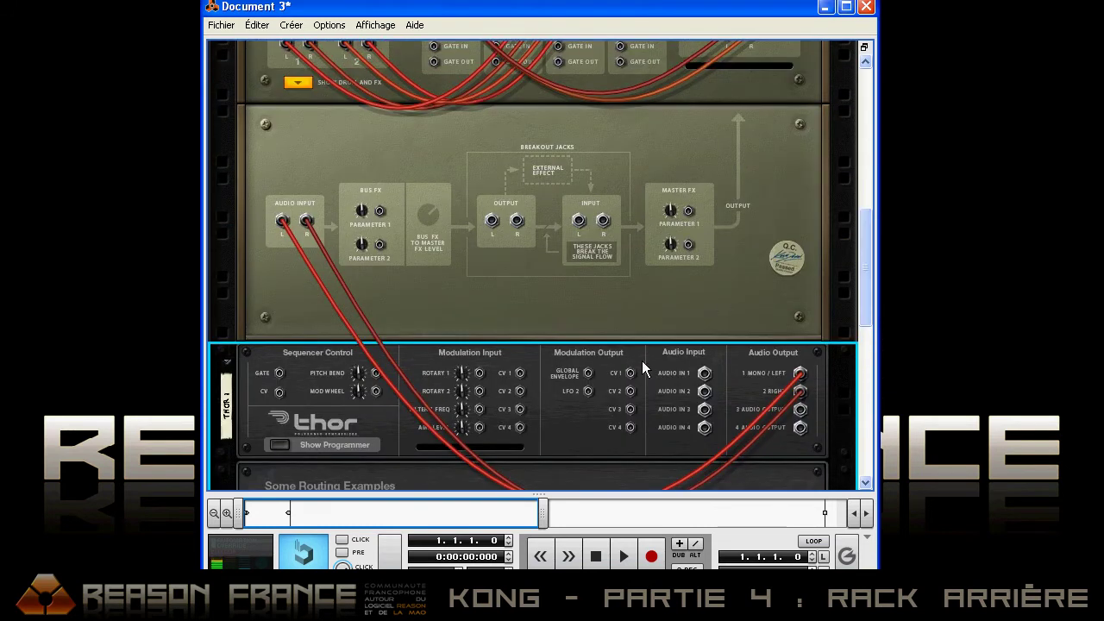
drag(639, 470, 305, 182)
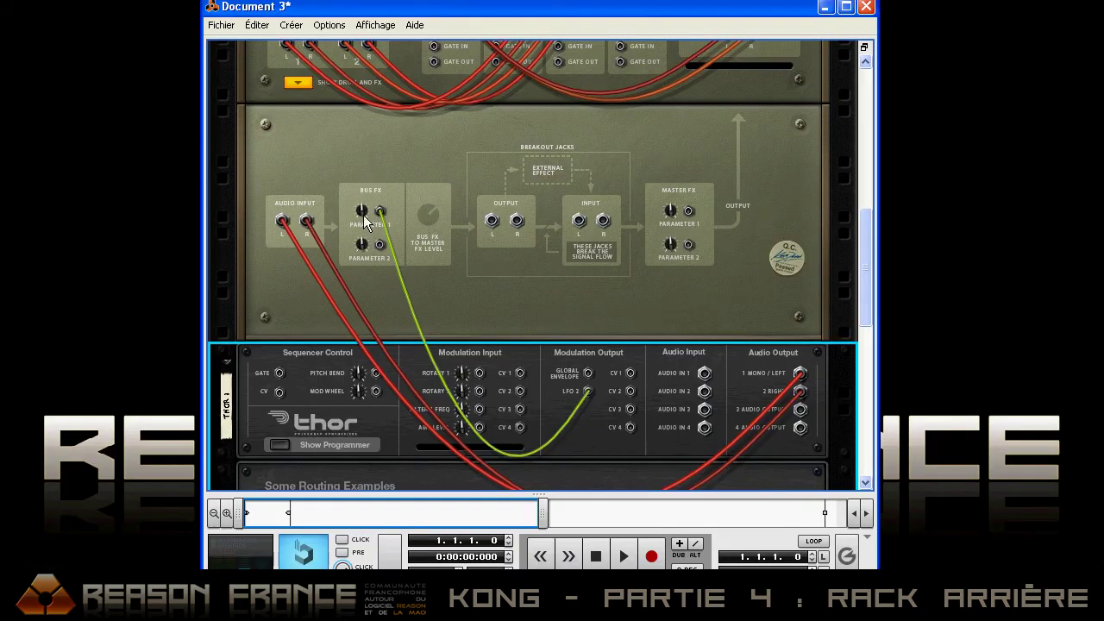
- Return to the rack's front and lower the rate of Thor's LFO 2, which modulates the tape echo
key(Tab)
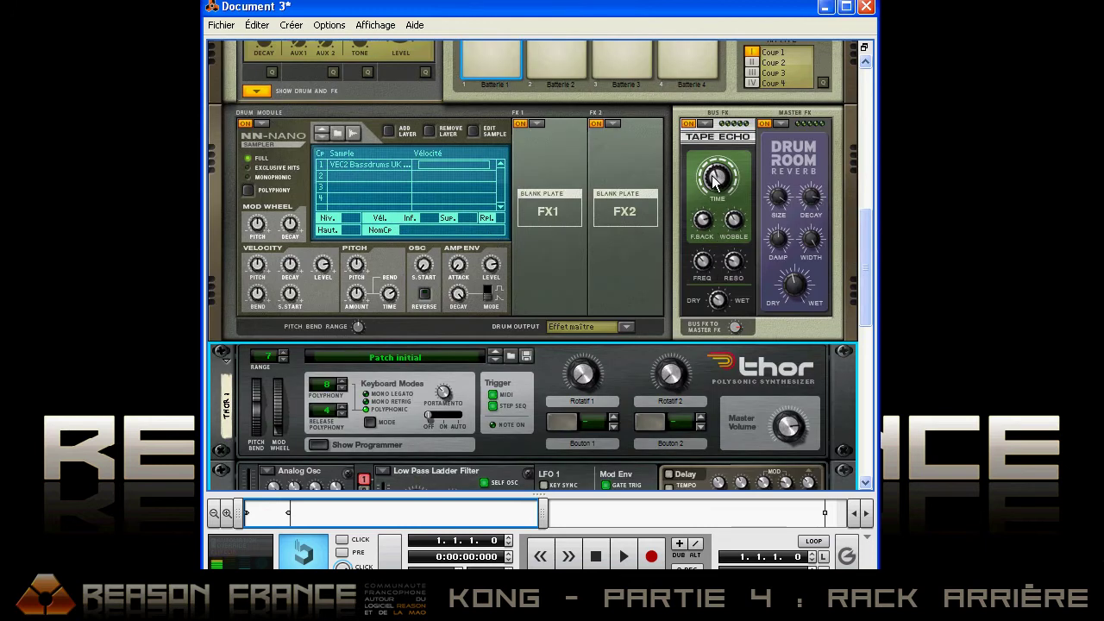
mouse_move(714, 180)
scroll(715, 181, down, 5)
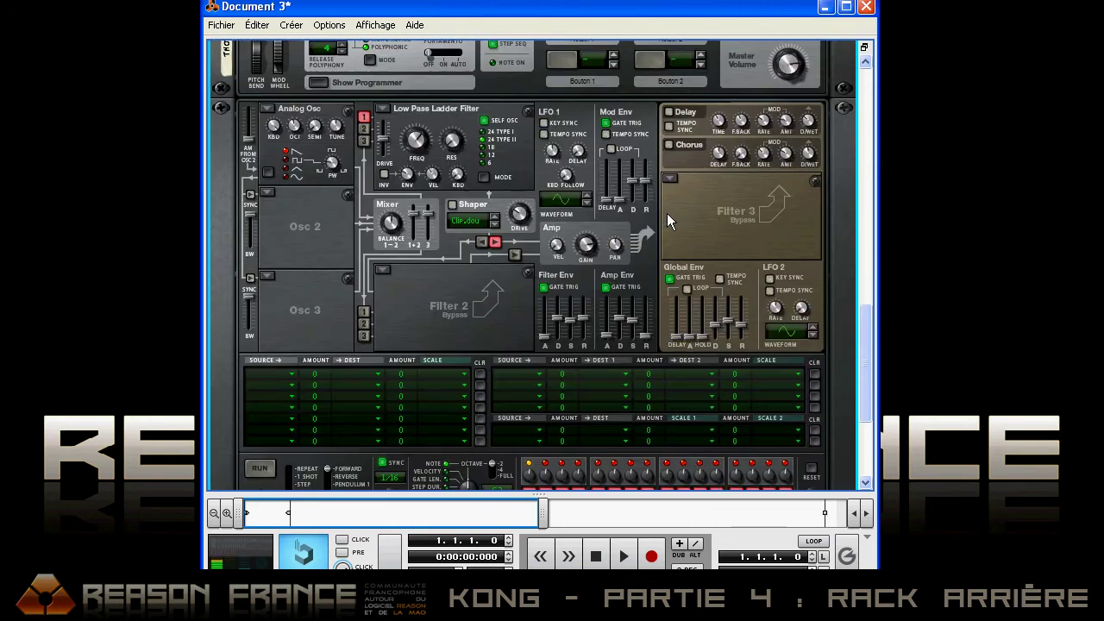
mouse_move(777, 315)
drag(776, 315, 750, 360)
scroll(633, 314, up, 5)
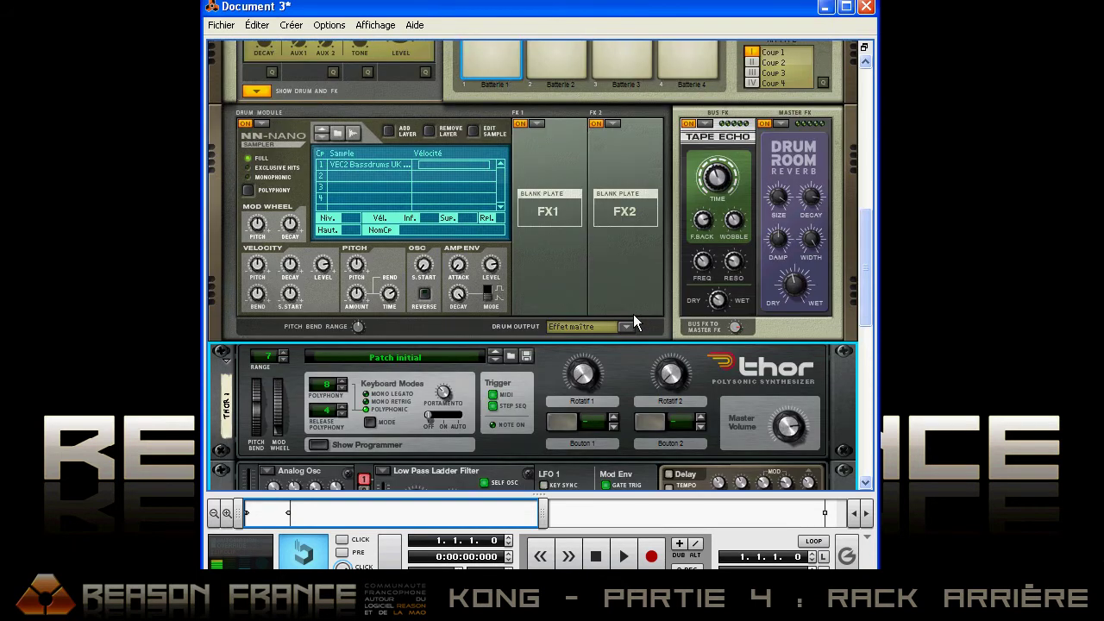
- Check which tape echo knobs can be automated by examining the options of Time, Wobble, F.Back, Freq and Reso
click(717, 177)
mouse_move(706, 218)
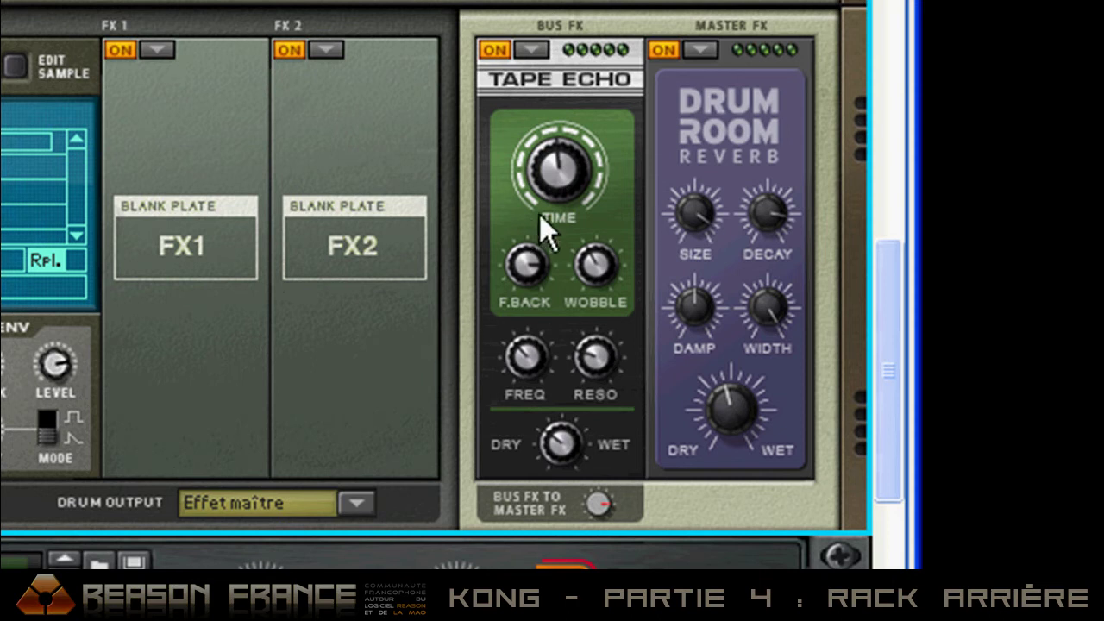
mouse_move(555, 176)
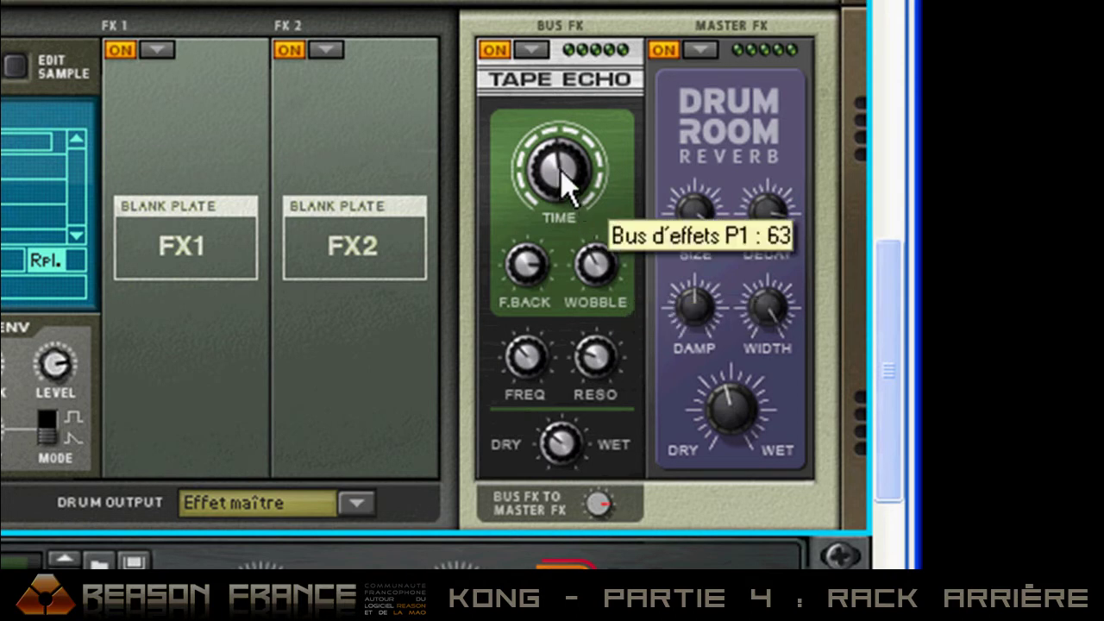
right_click(561, 170)
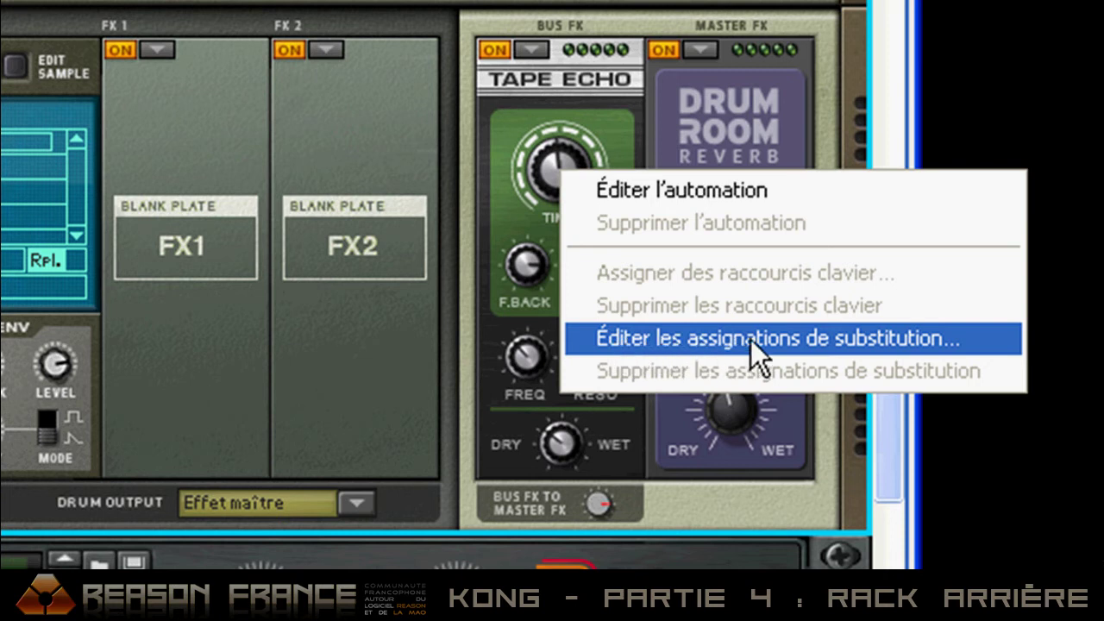
click(505, 207)
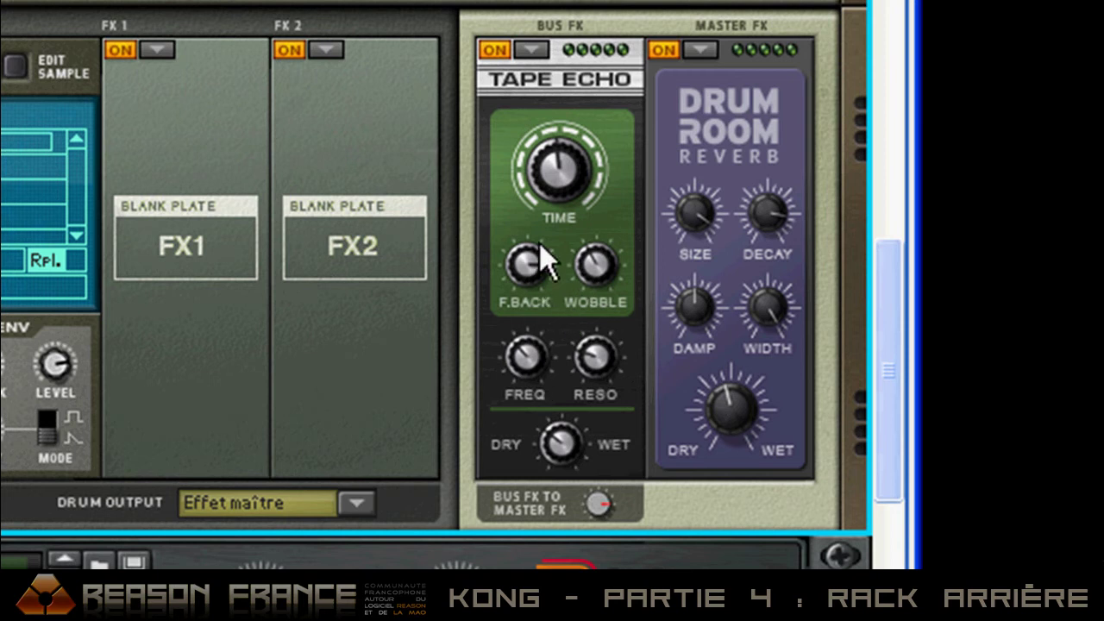
right_click(596, 261)
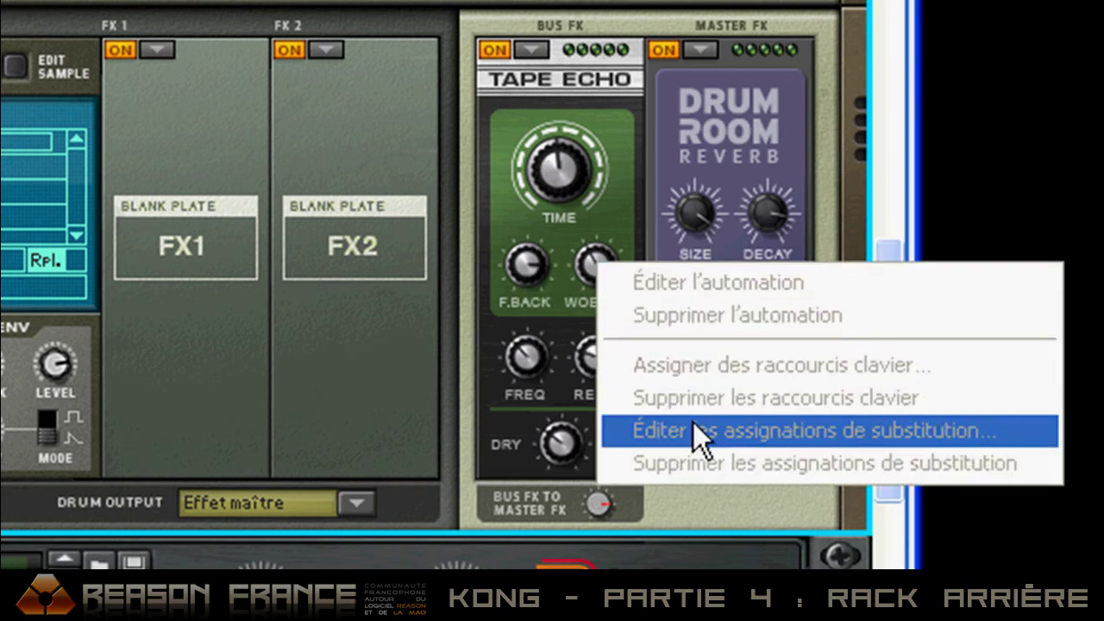
click(634, 216)
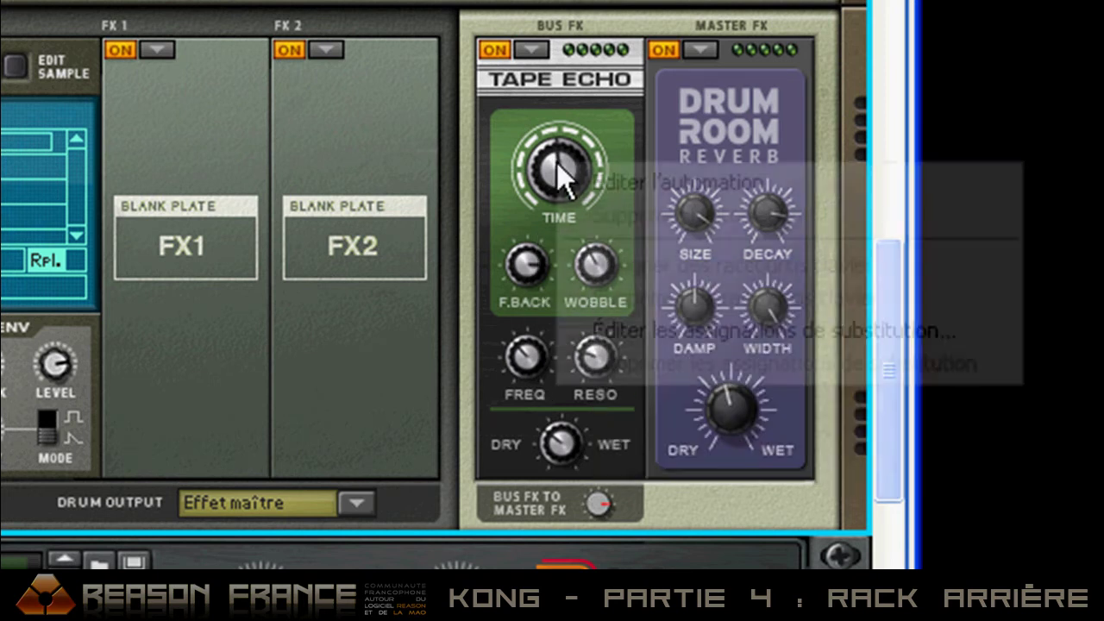
right_click(557, 163)
click(505, 224)
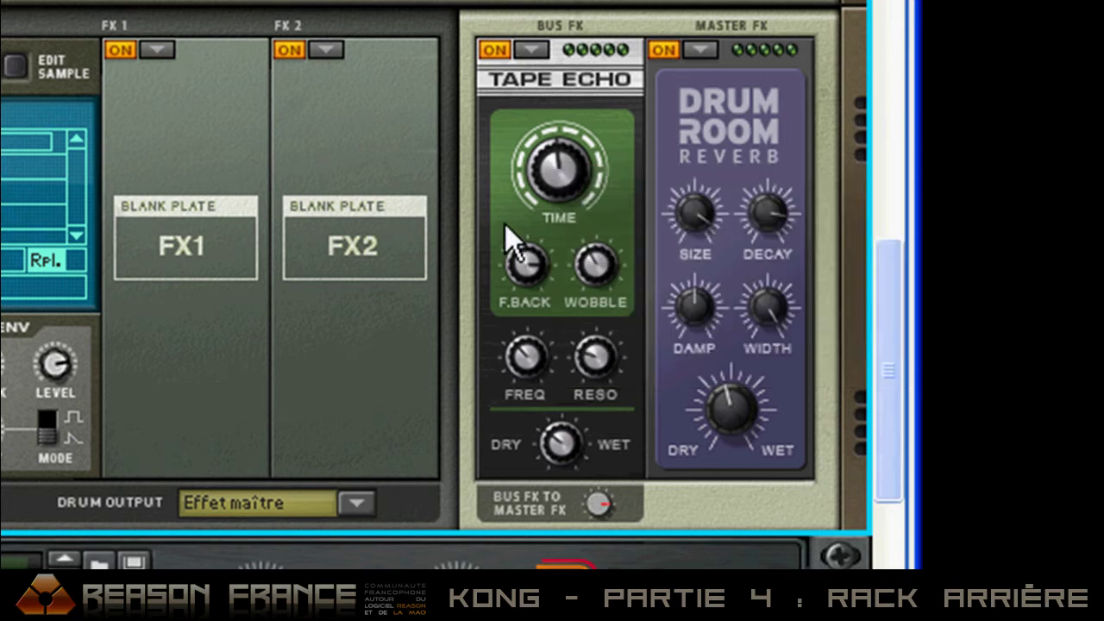
right_click(534, 265)
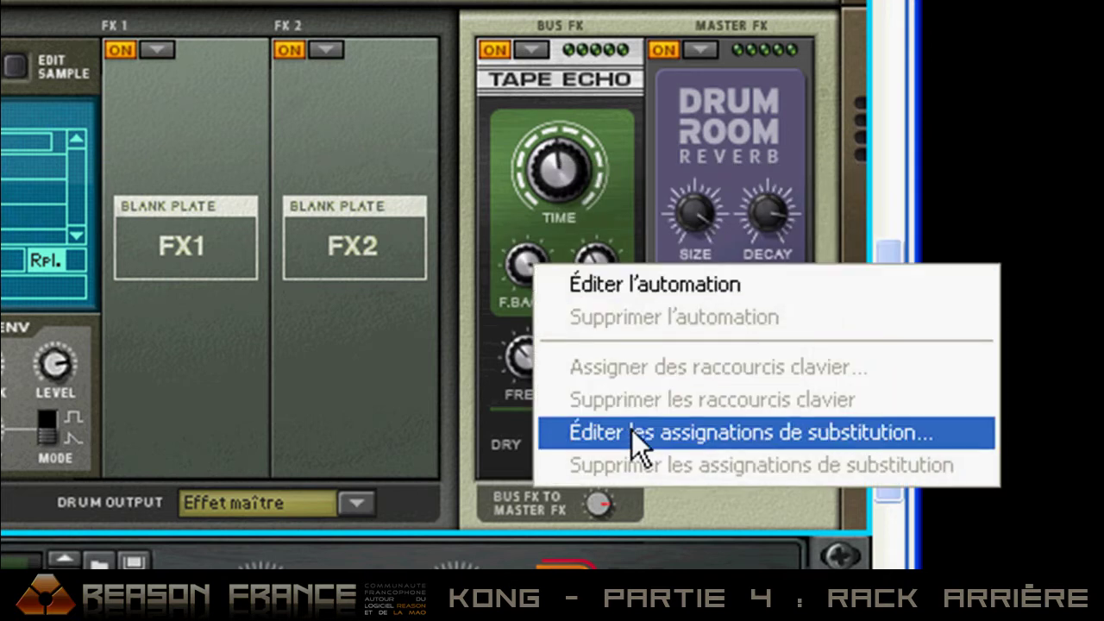
click(619, 254)
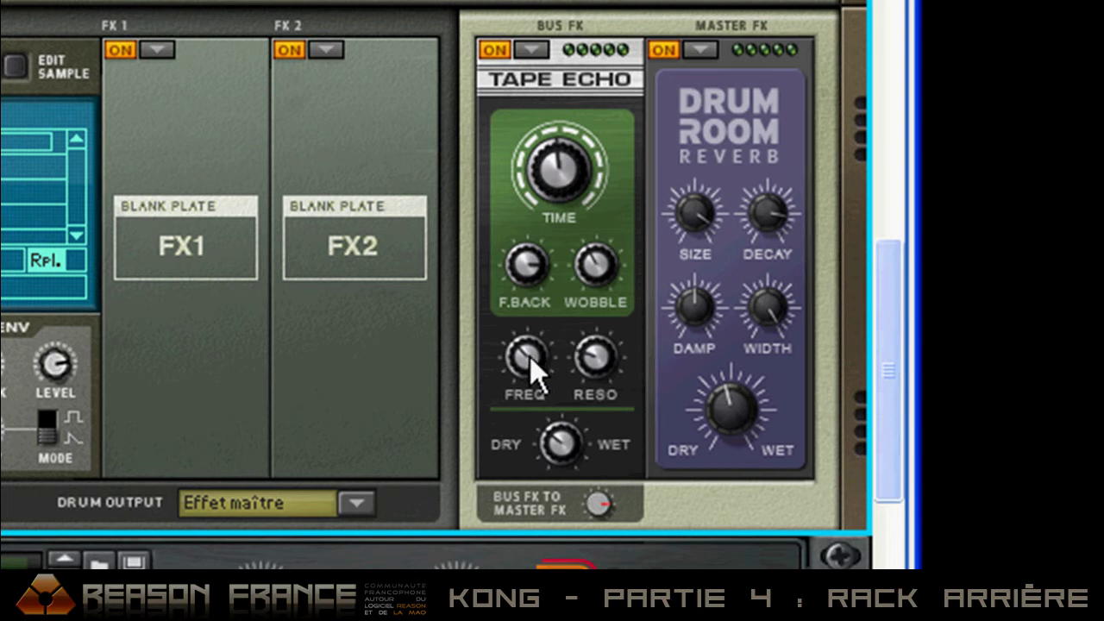
right_click(529, 356)
click(573, 317)
right_click(599, 358)
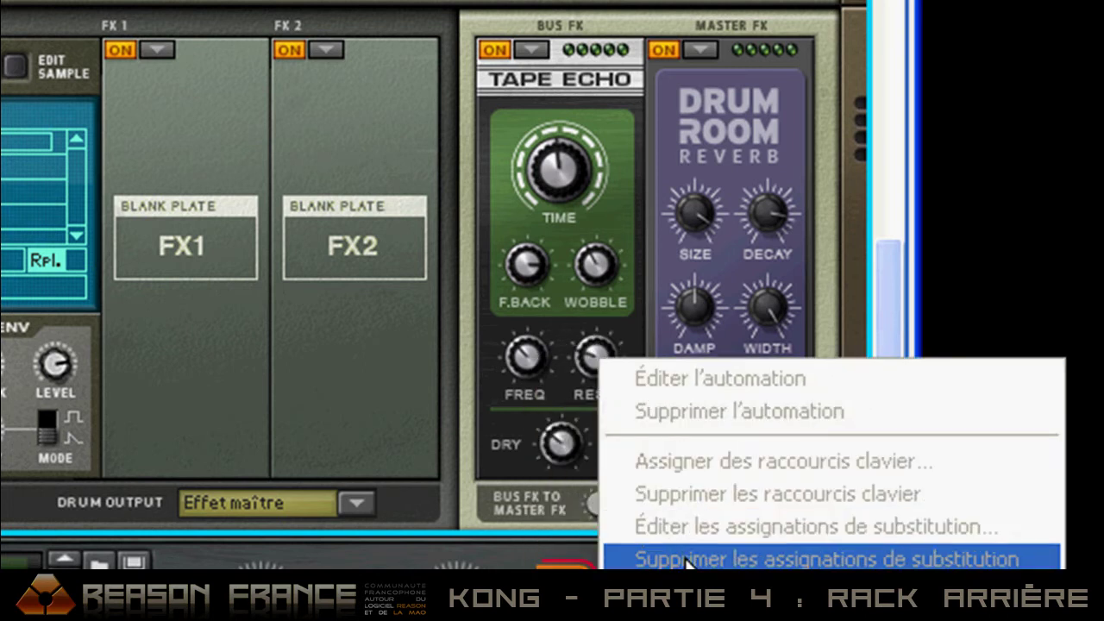
click(556, 293)
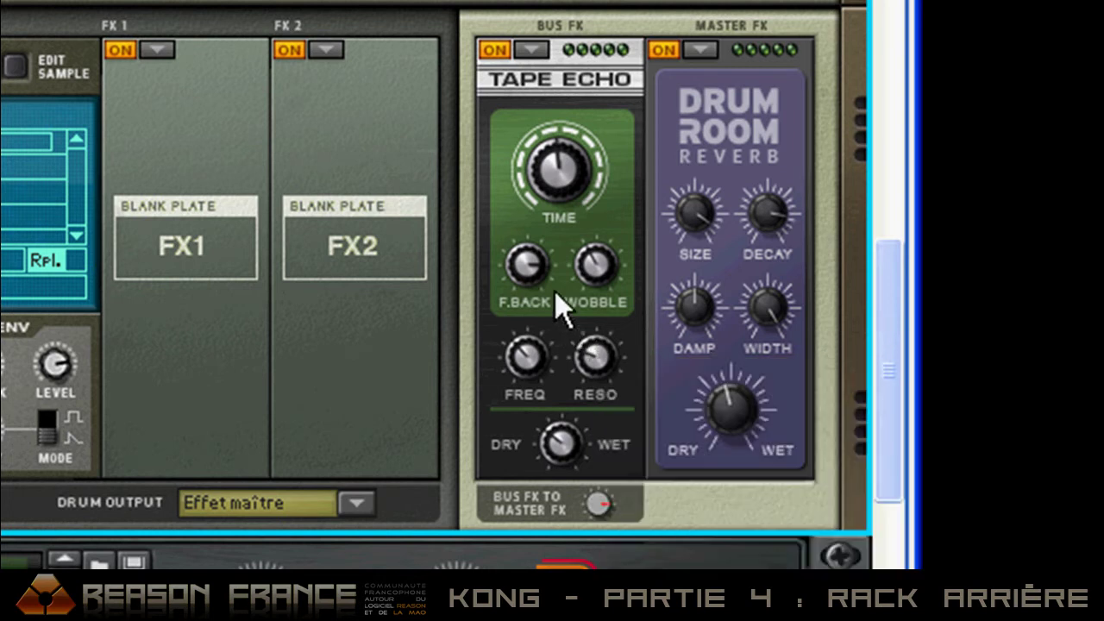
- Compare the rear Bus FX Parameter 1 and 2 inputs with the tape echo's Time and F.Back knobs on the front
key(Tab)
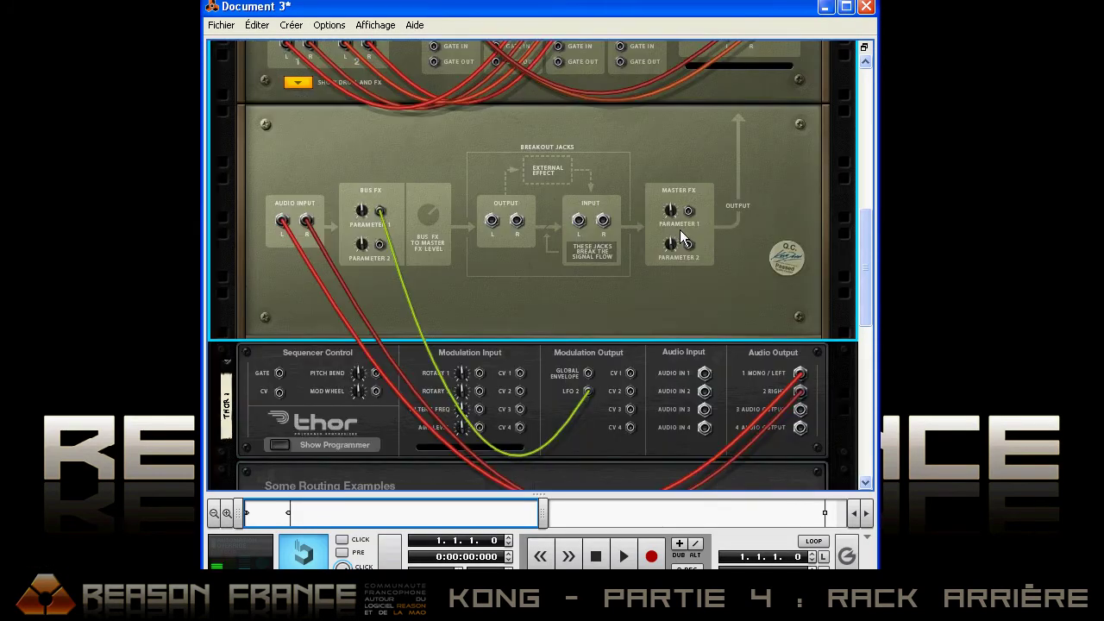
scroll(861, 234, down, 1)
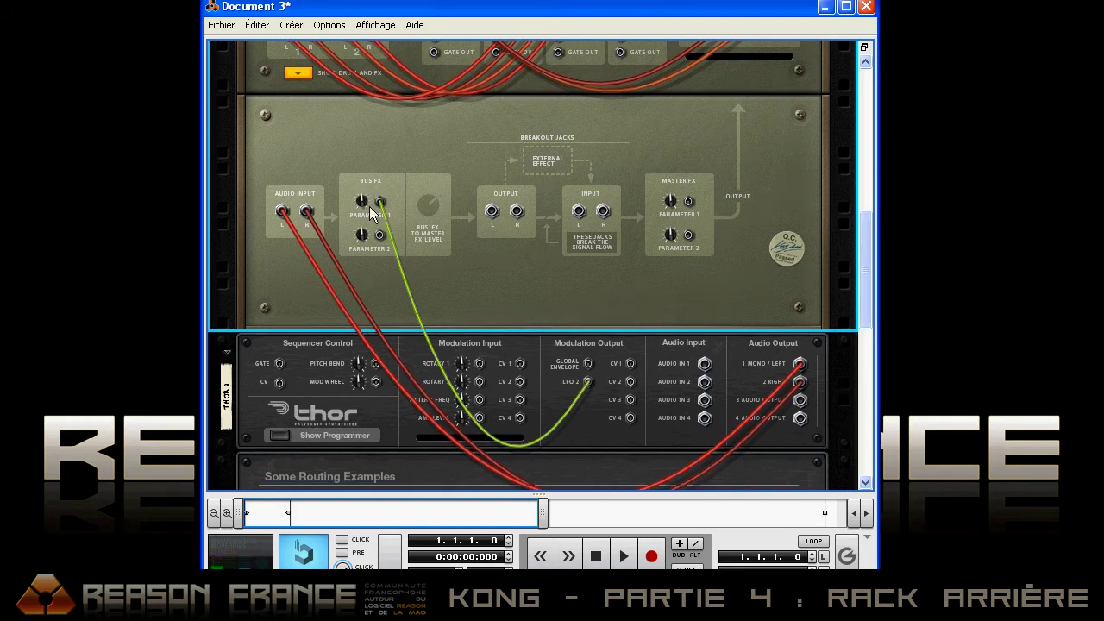
key(Tab)
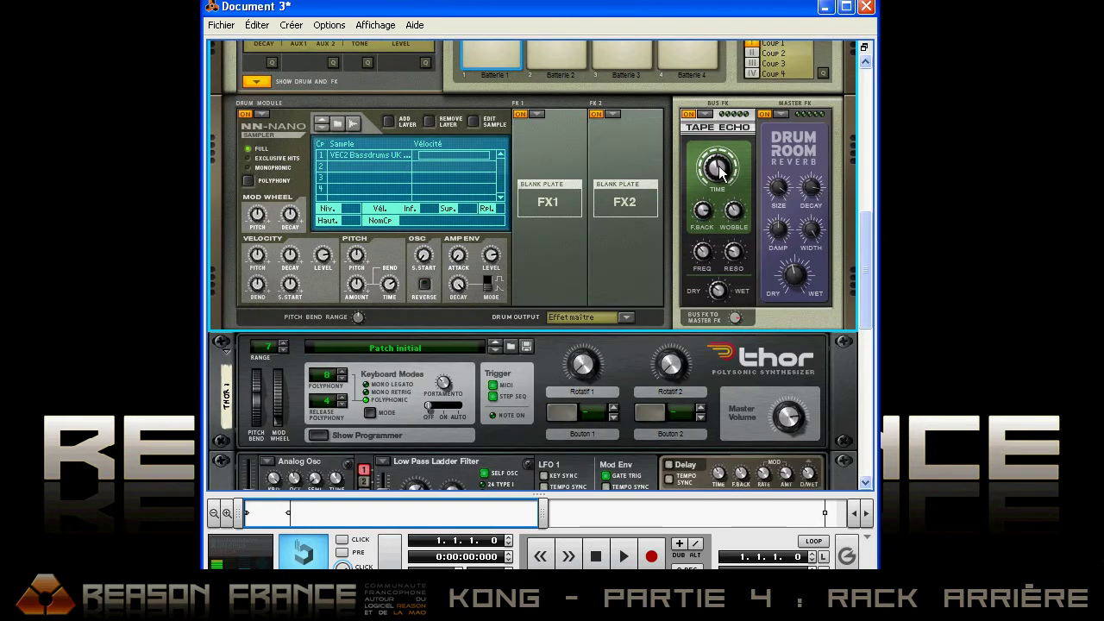
key(Tab)
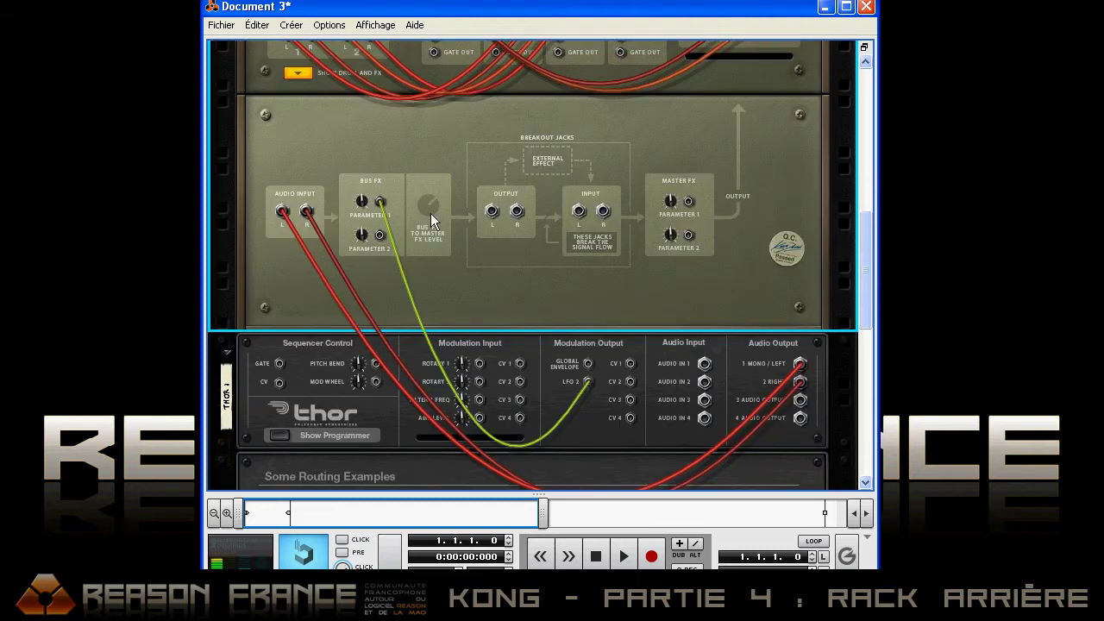
key(Tab)
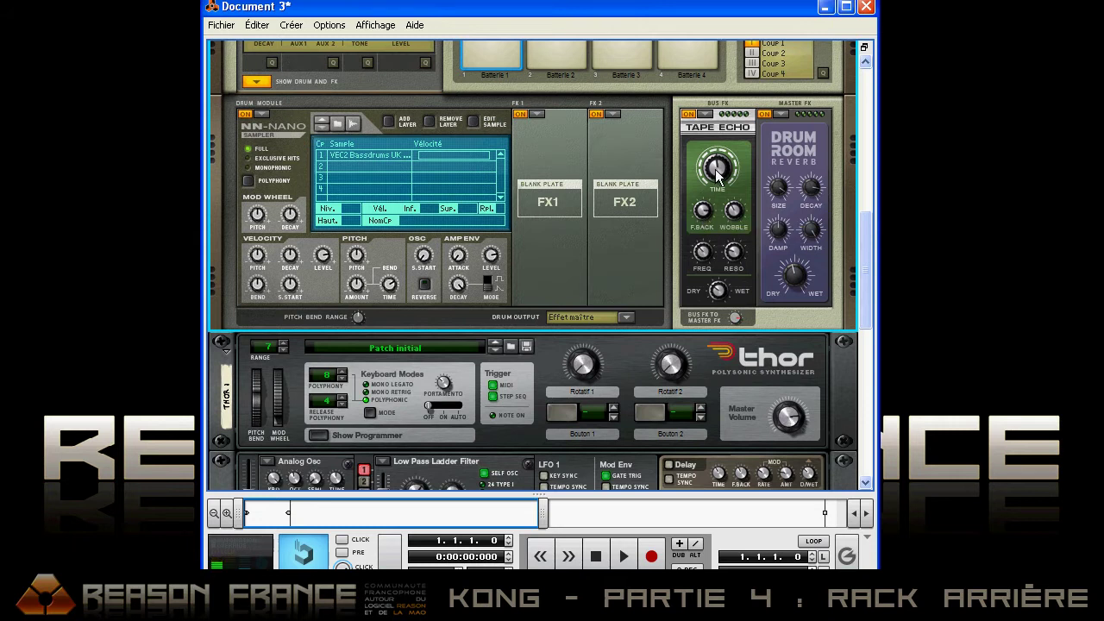
mouse_move(716, 172)
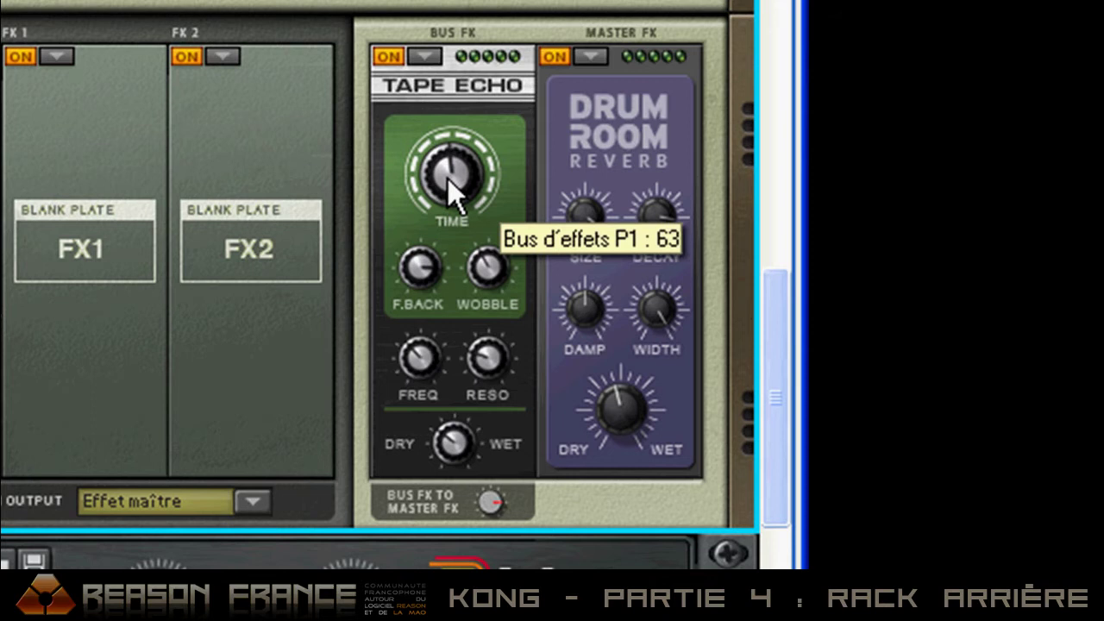
mouse_move(416, 263)
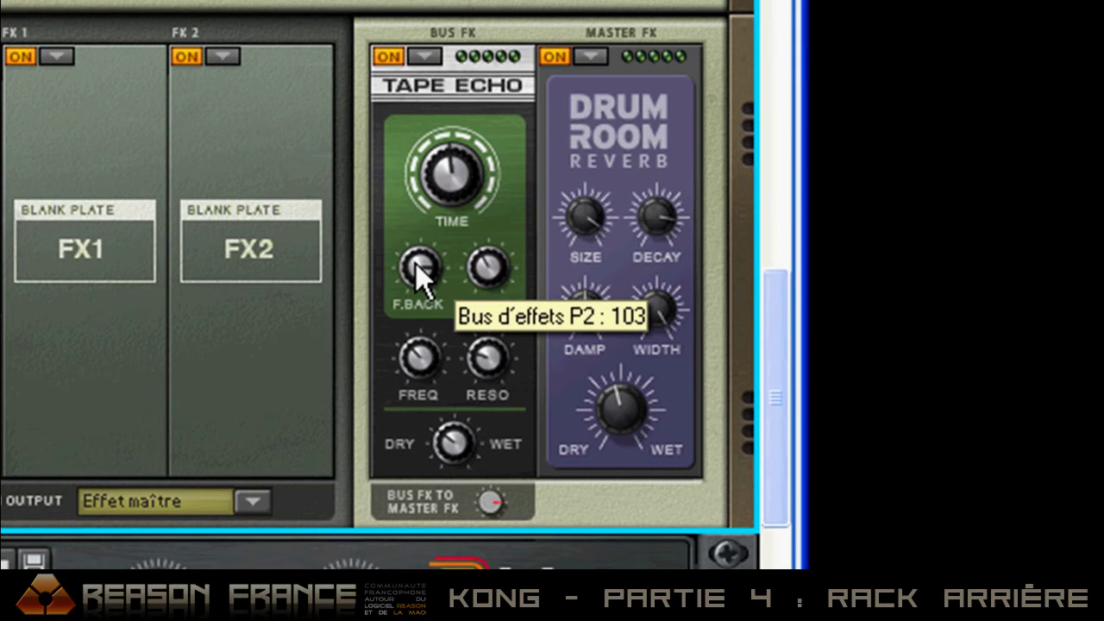
- Check which Drum Room Reverb knobs can be automated by examining the options of Size, Decay, Damp, Width and Dry/Wet
right_click(588, 218)
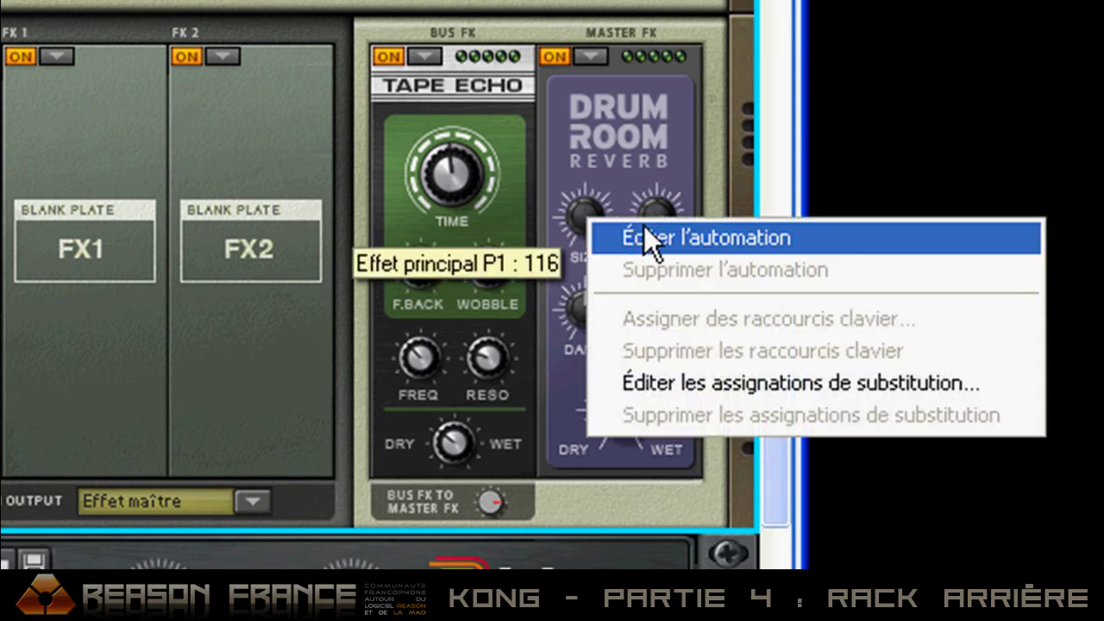
click(608, 177)
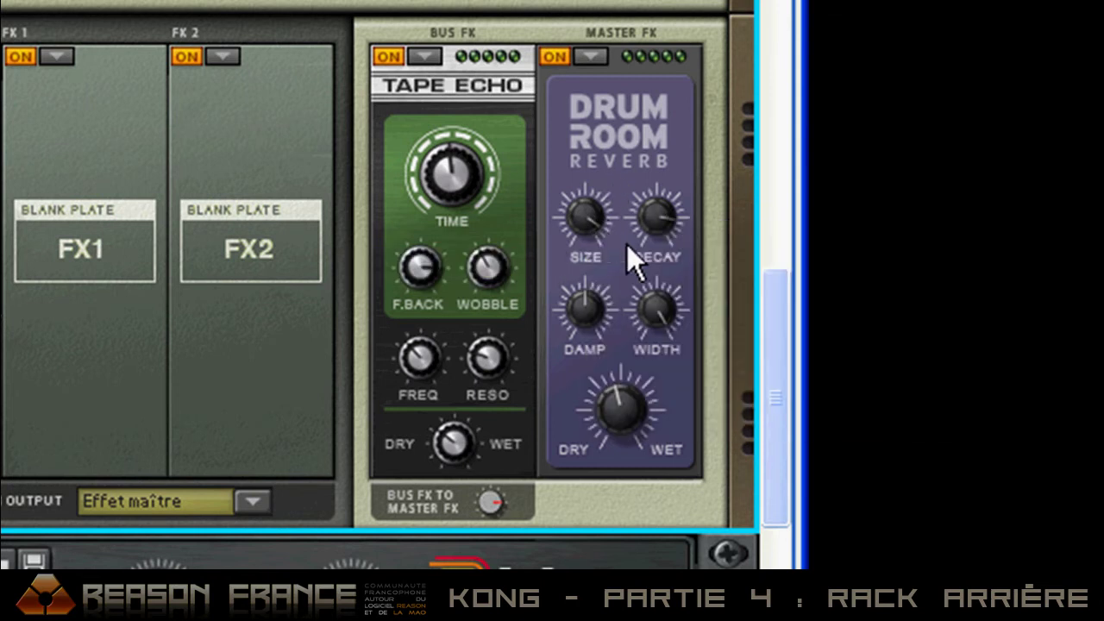
right_click(661, 216)
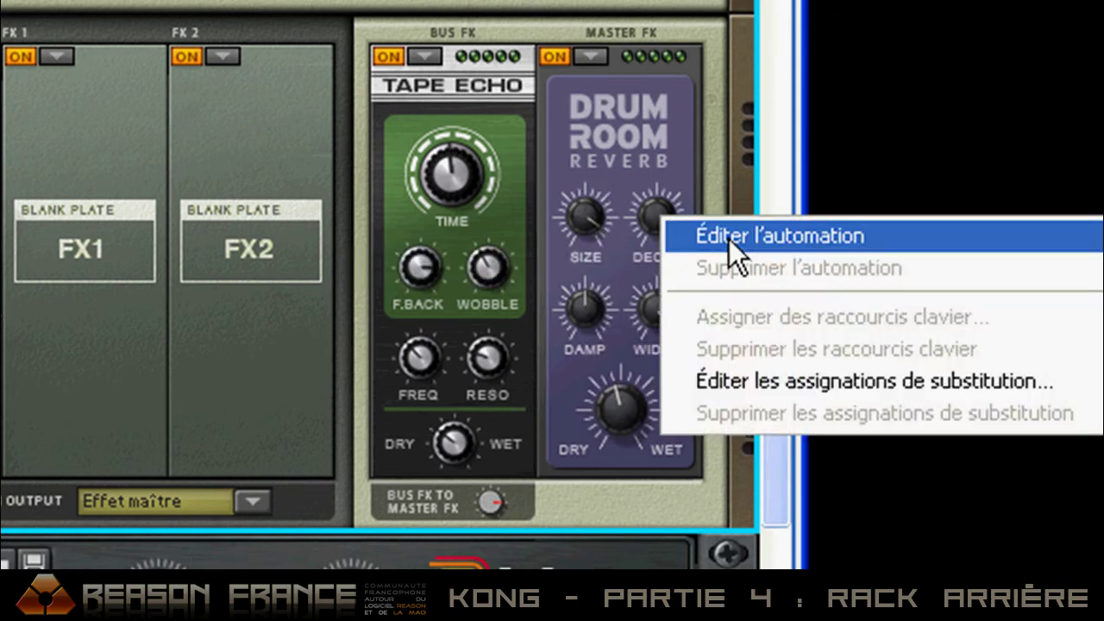
click(651, 186)
right_click(583, 308)
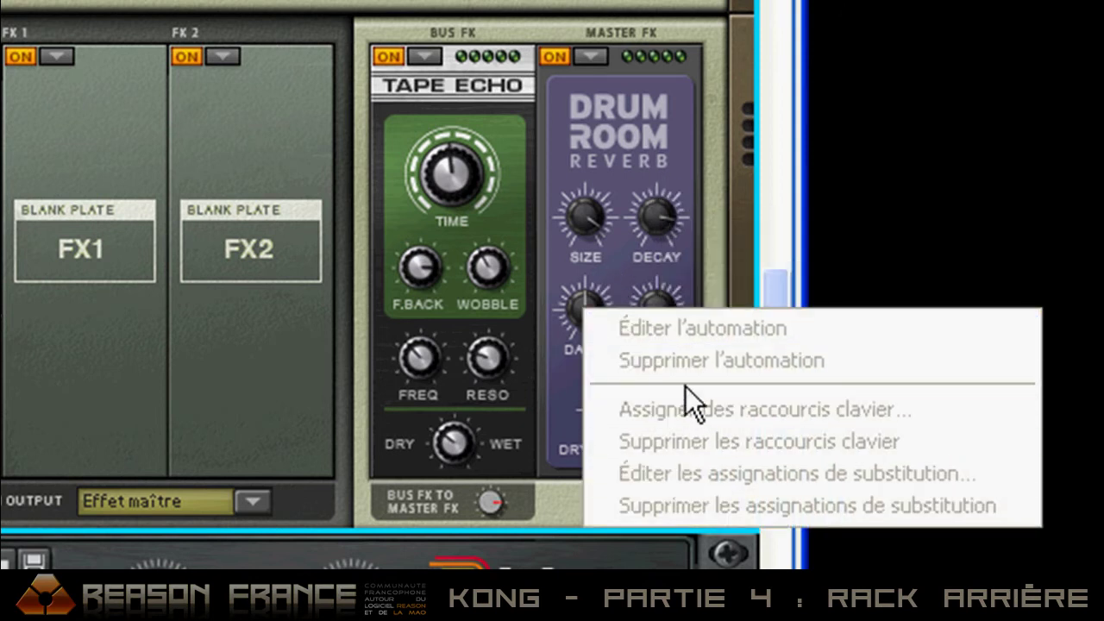
click(619, 285)
right_click(651, 308)
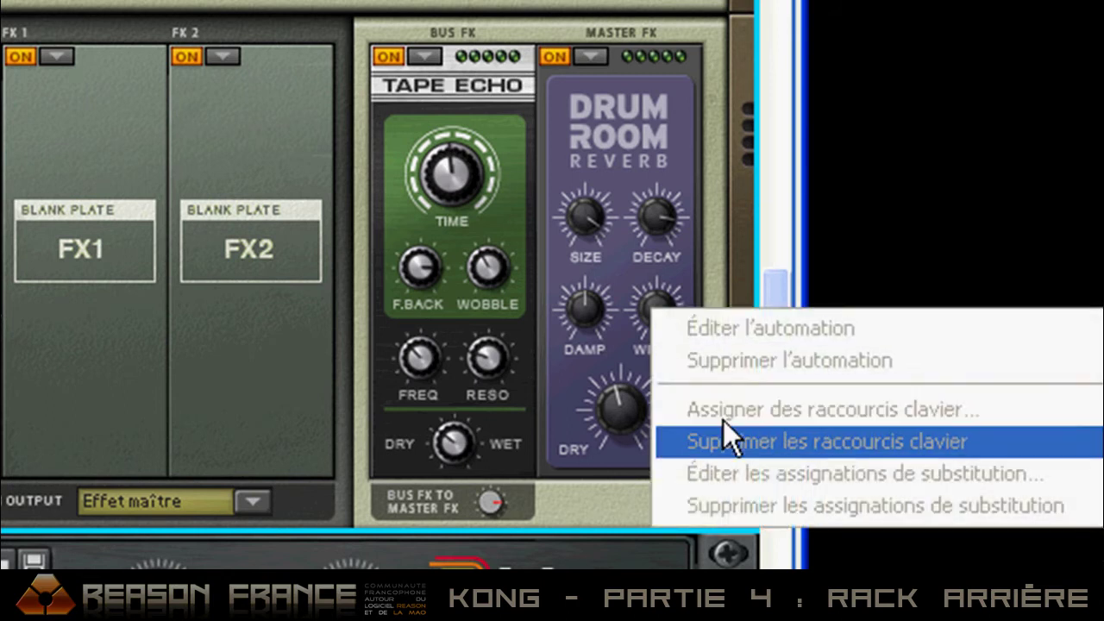
click(581, 366)
right_click(629, 411)
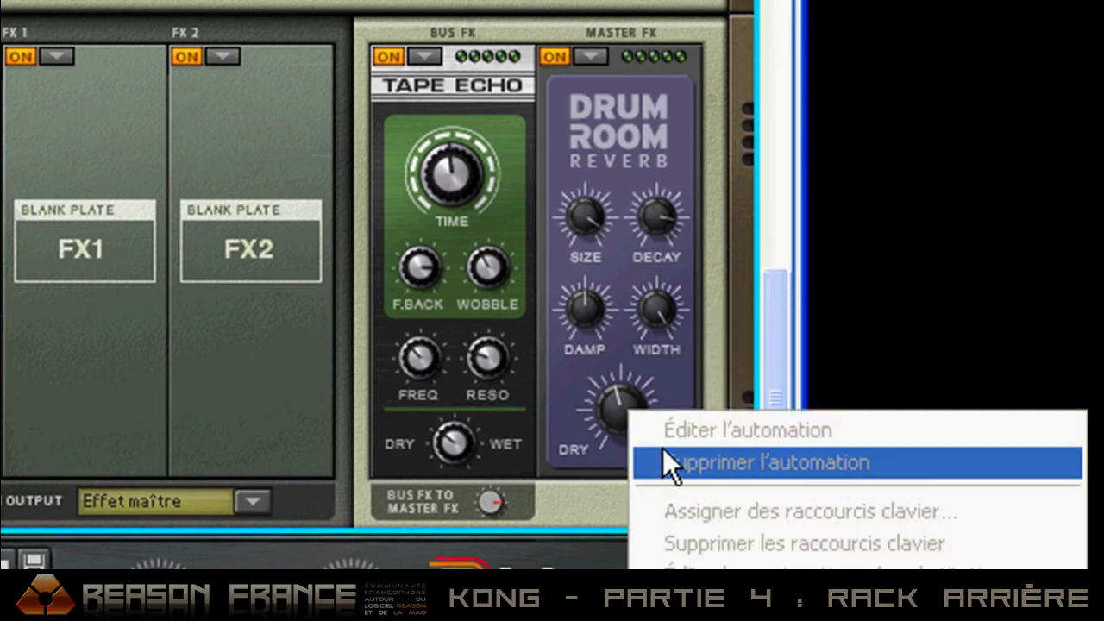
click(563, 365)
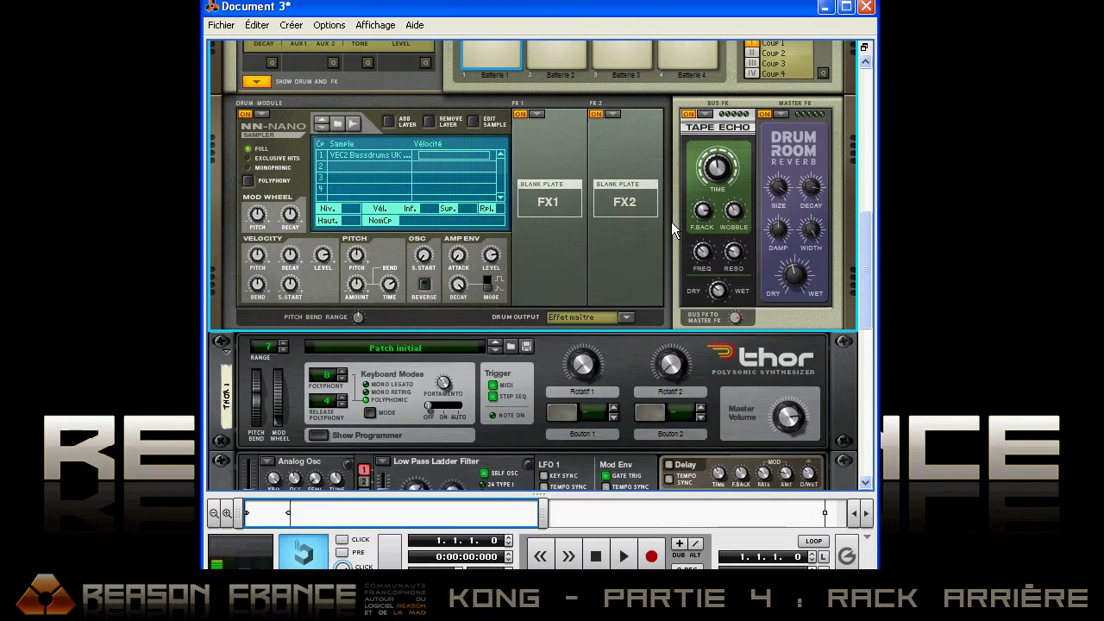
- Examine the effect types offered for Kong's FX 2 slot and the types offered for its drum module
mouse_move(714, 176)
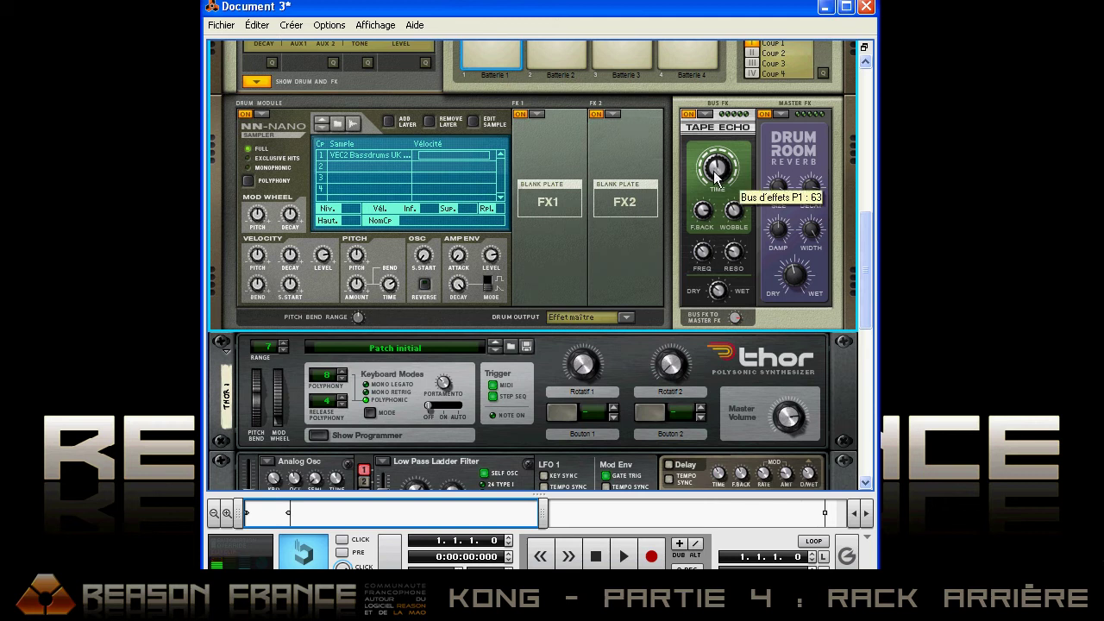
mouse_move(704, 216)
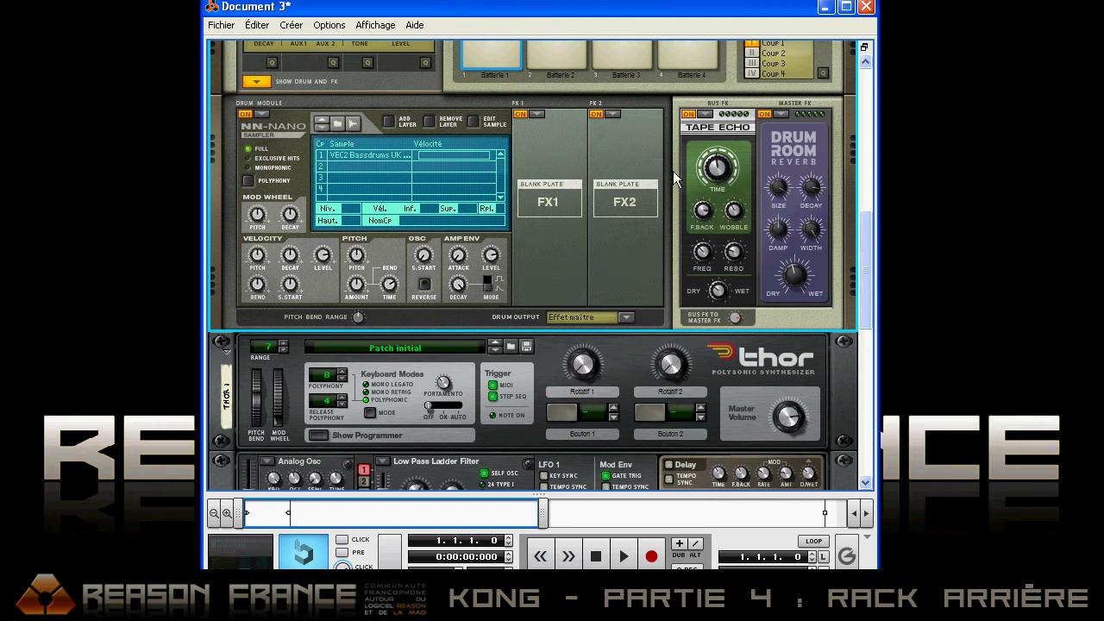
click(613, 115)
click(596, 189)
click(263, 116)
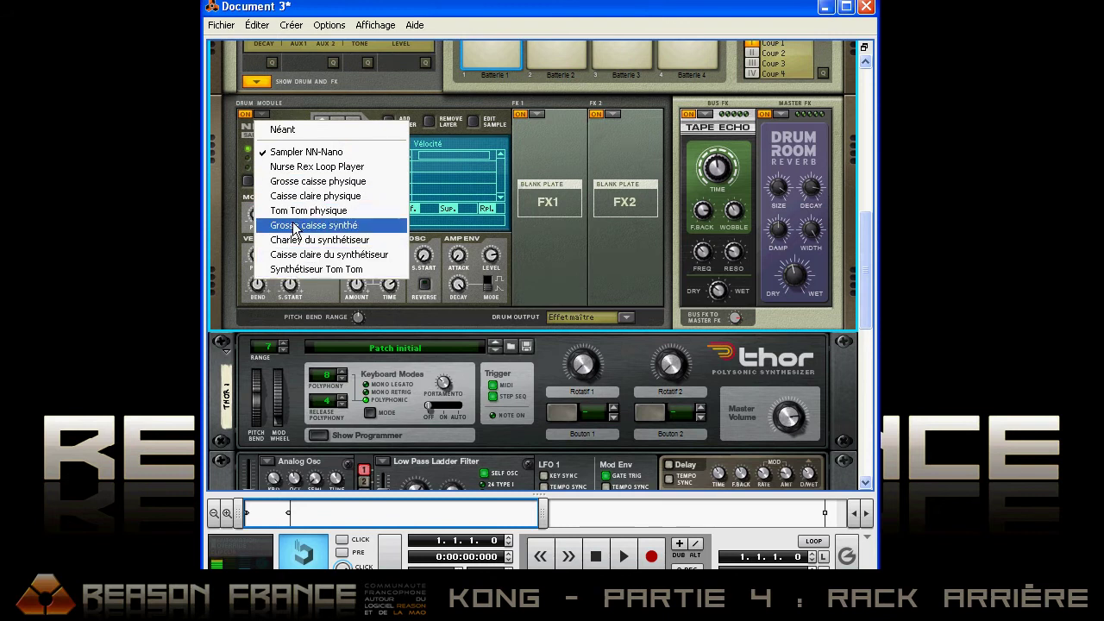
click(304, 101)
- Select drum 6 and check whether its snare module's Pitch, Edge Tune, Snare Tension and Damp knobs can be automated
scroll(510, 204, up, 3)
click(565, 136)
click(566, 91)
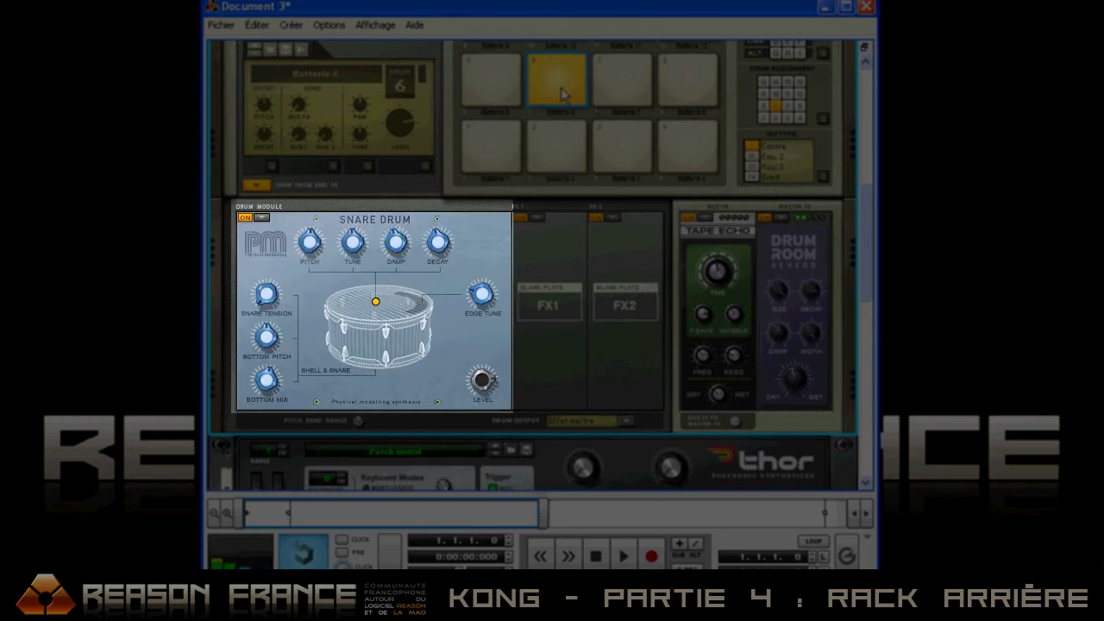
right_click(309, 244)
click(382, 240)
right_click(479, 293)
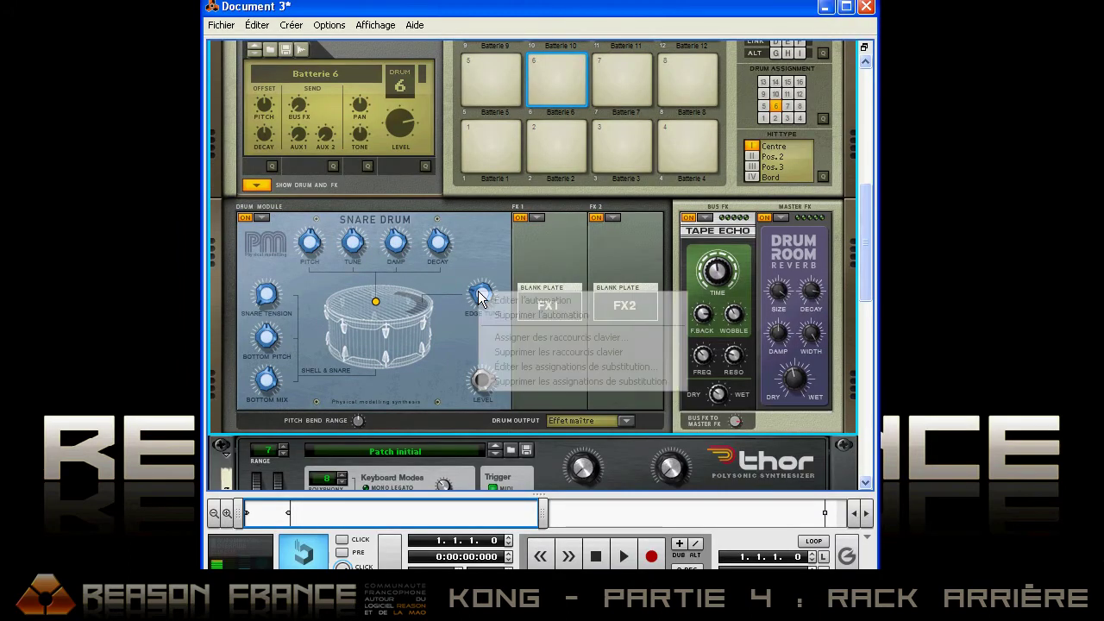
right_click(268, 298)
right_click(398, 245)
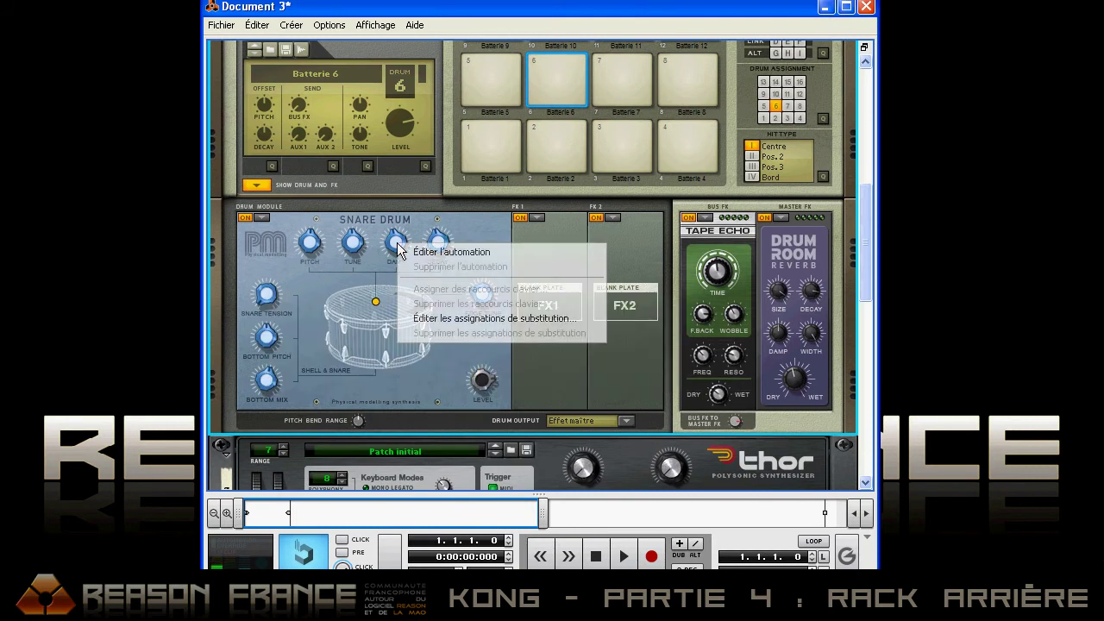
click(562, 240)
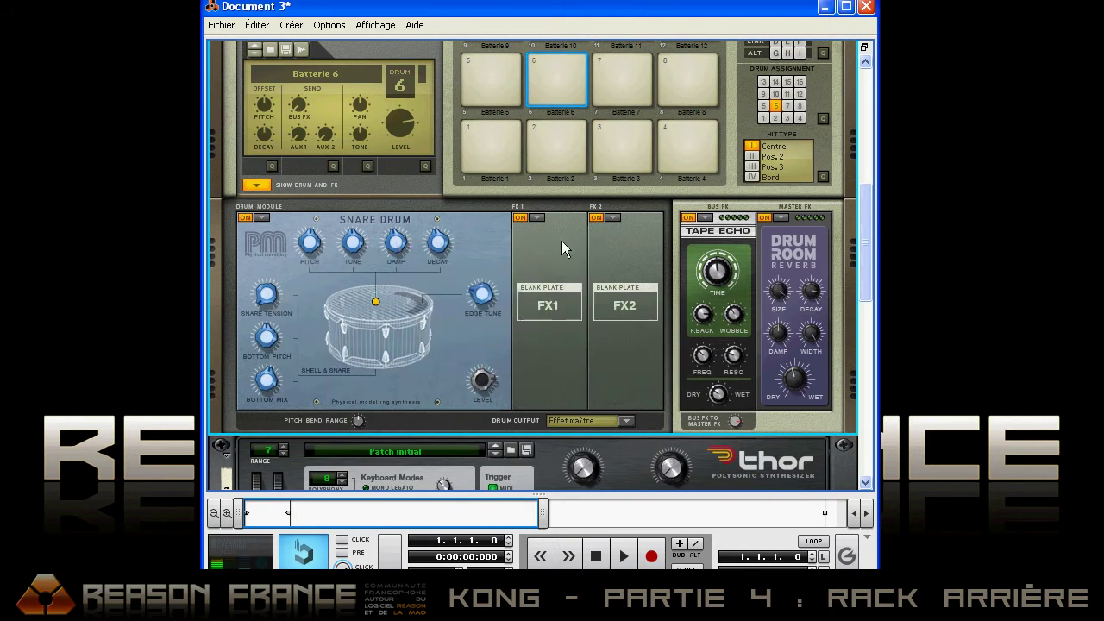
- Delete the Thor synthesizer from the rack
scroll(561, 241, up, 2)
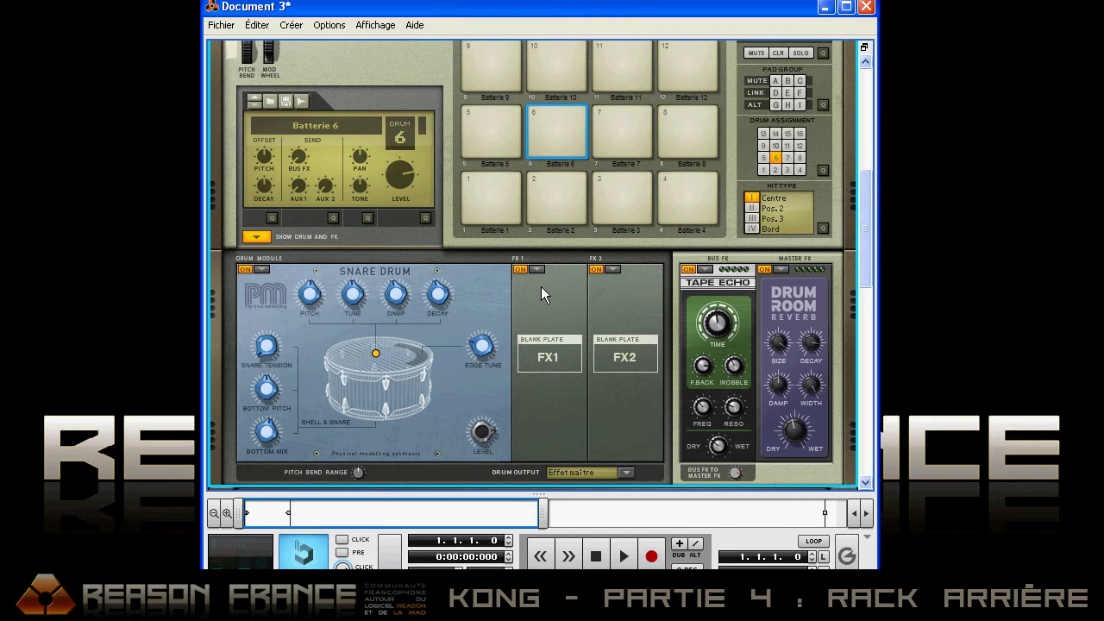
scroll(541, 286, down, 6)
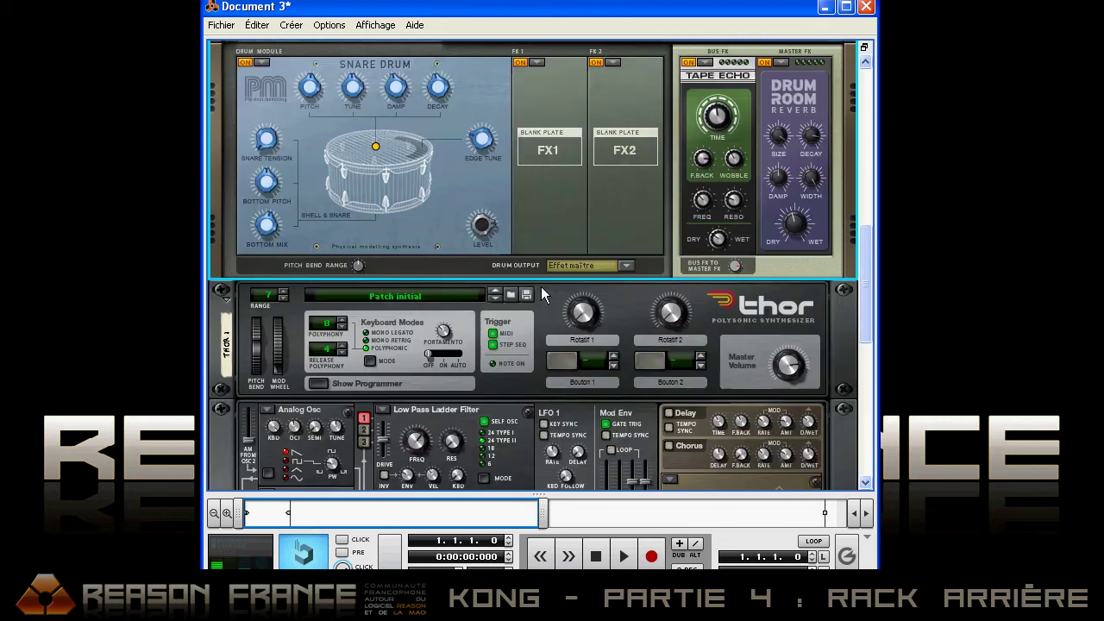
key(Delete)
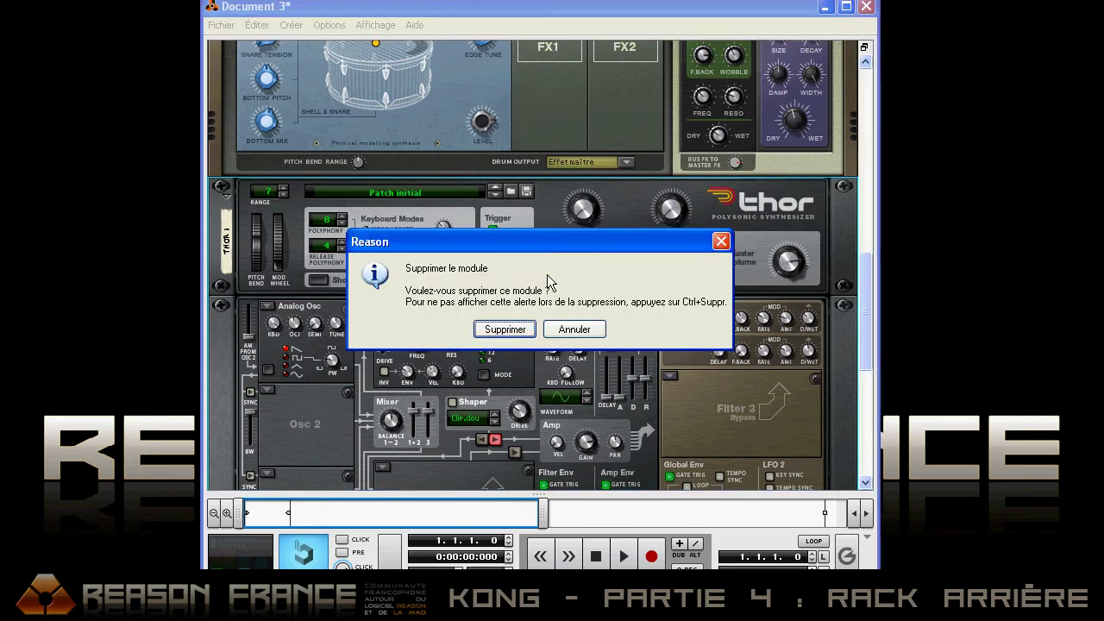
key(Return)
- Compare Kong's rear Bus FX, breakout and Master FX signal path with the tape echo and room reverb on the front
key(Tab)
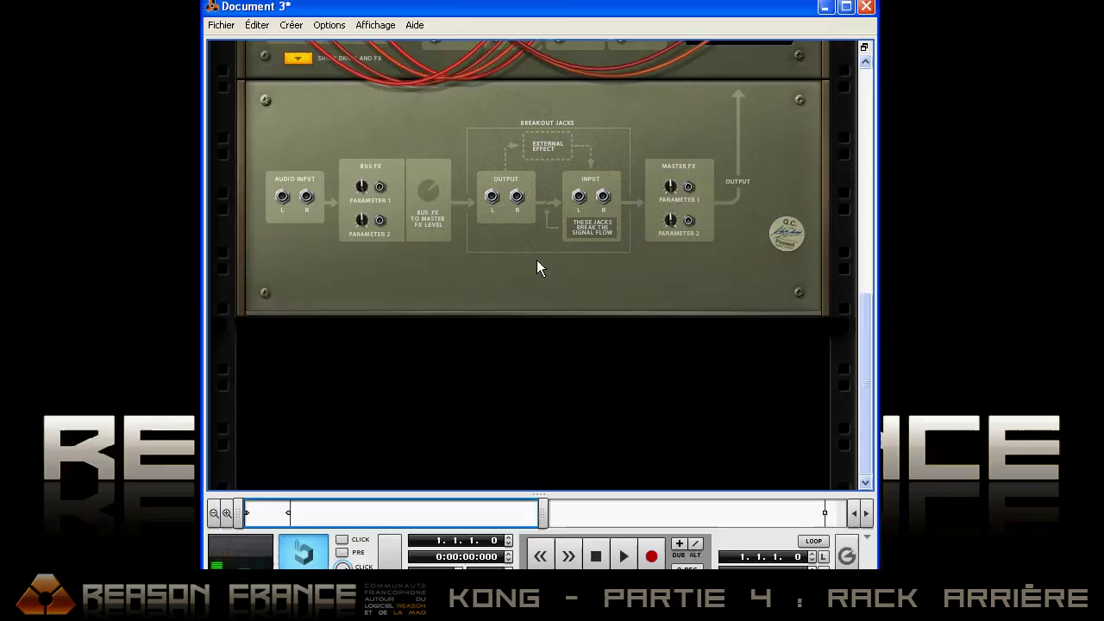
key(Tab)
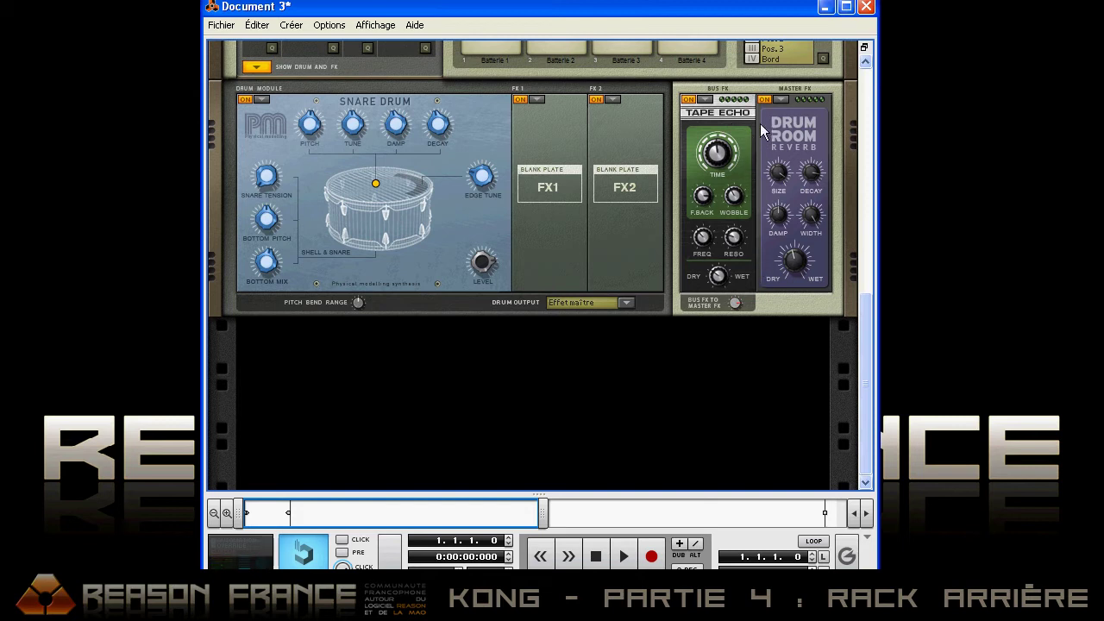
key(Tab)
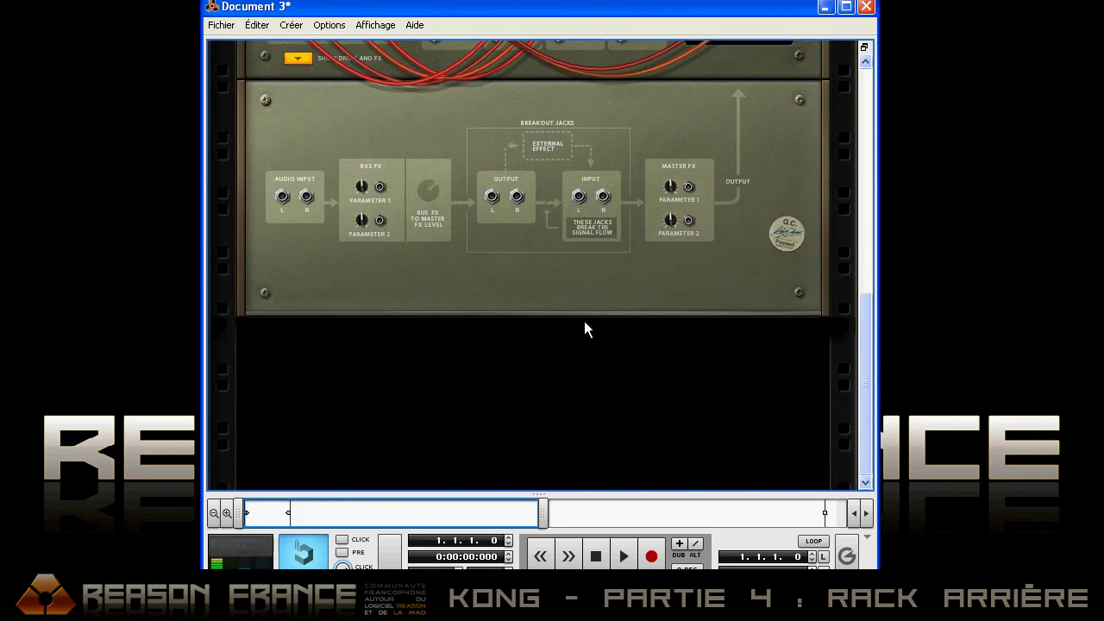
key(Tab)
- Select drum 1, change Kong's bus effect to Overdrive/Resonator and audition the drum
scroll(589, 204, up, 3)
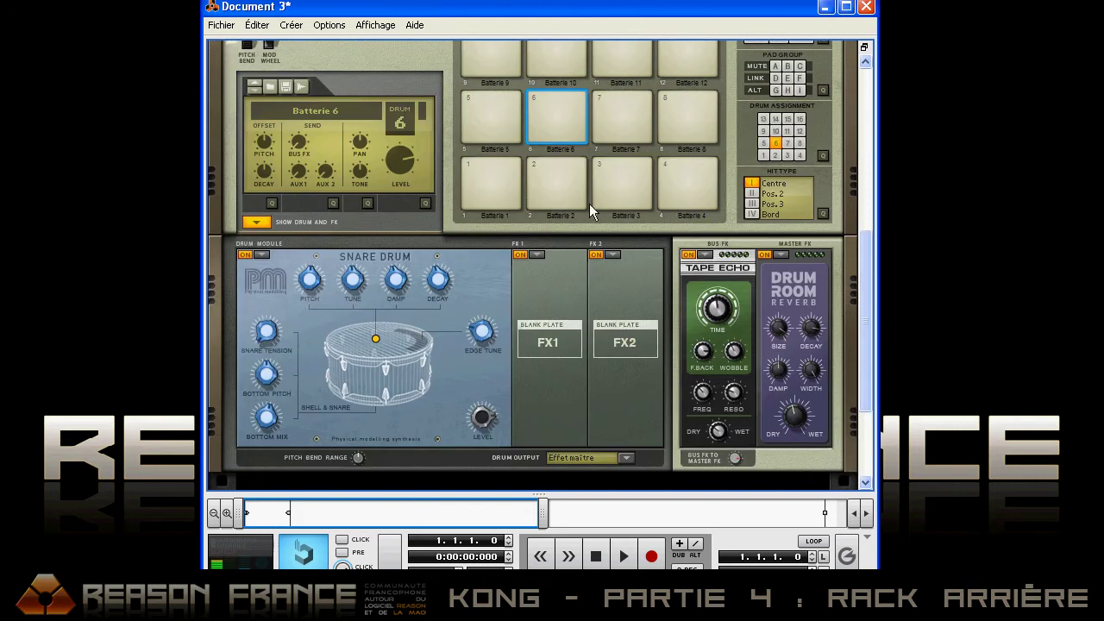
click(514, 164)
click(705, 255)
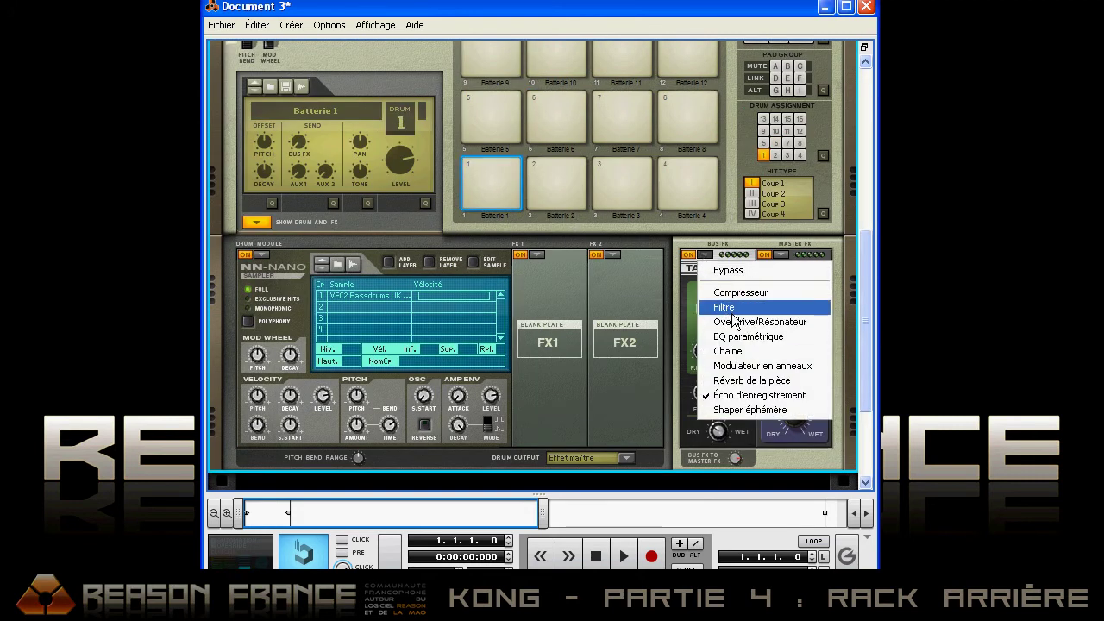
click(738, 319)
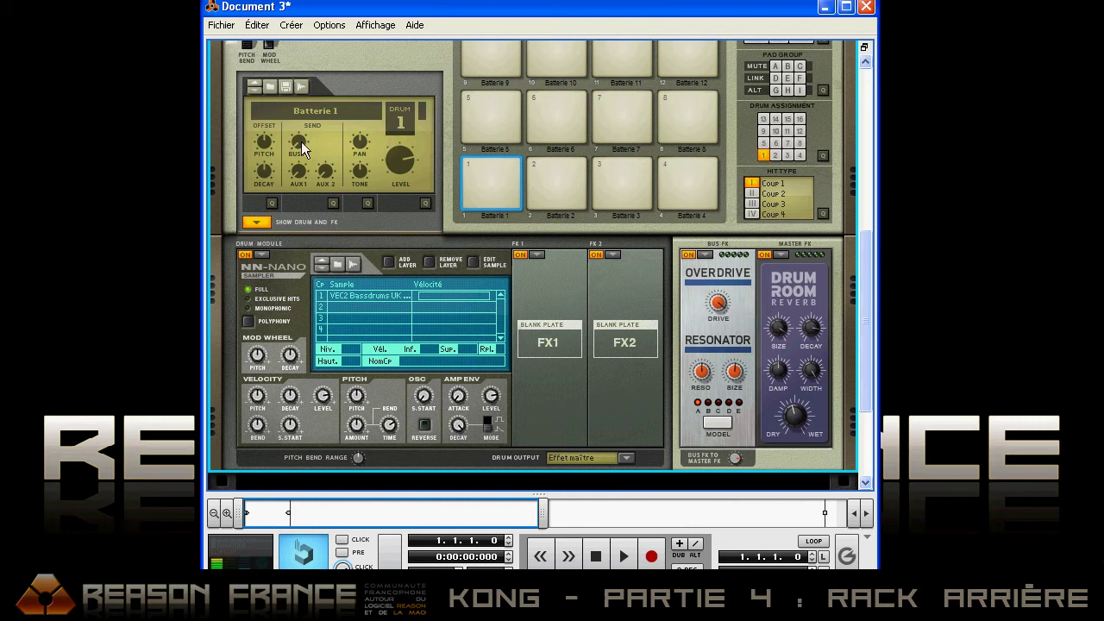
mouse_move(302, 148)
click(472, 198)
click(491, 166)
- Add a DDL-1 digital delay below Kong and wire it in stereo between Kong's rear breakout output and input jacks
key(Tab)
scroll(410, 346, down, 3)
right_click(409, 340)
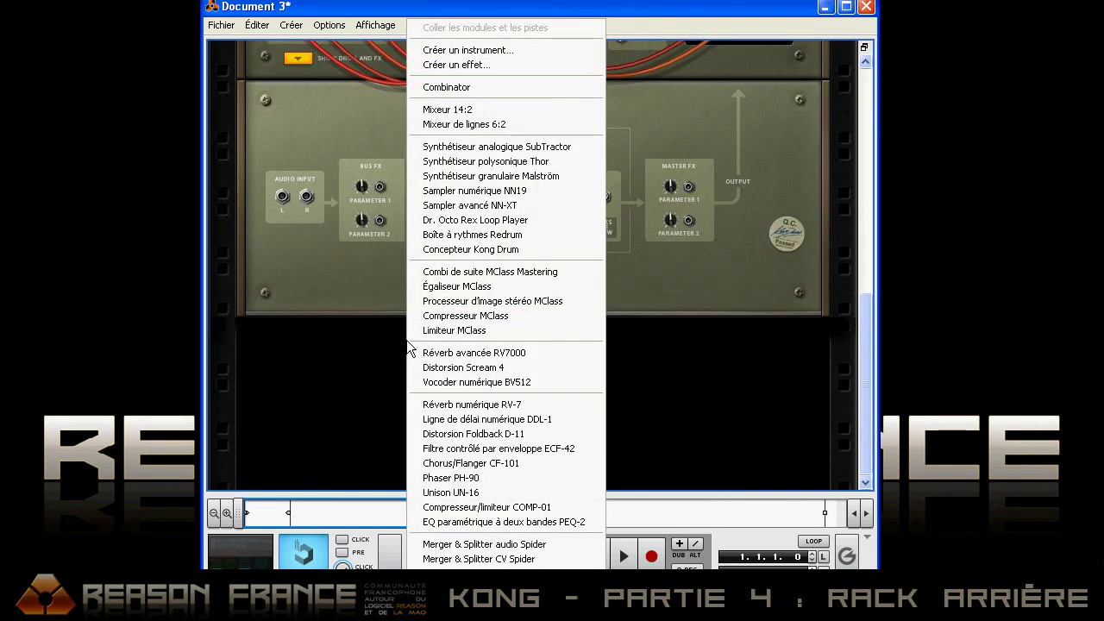
click(506, 421)
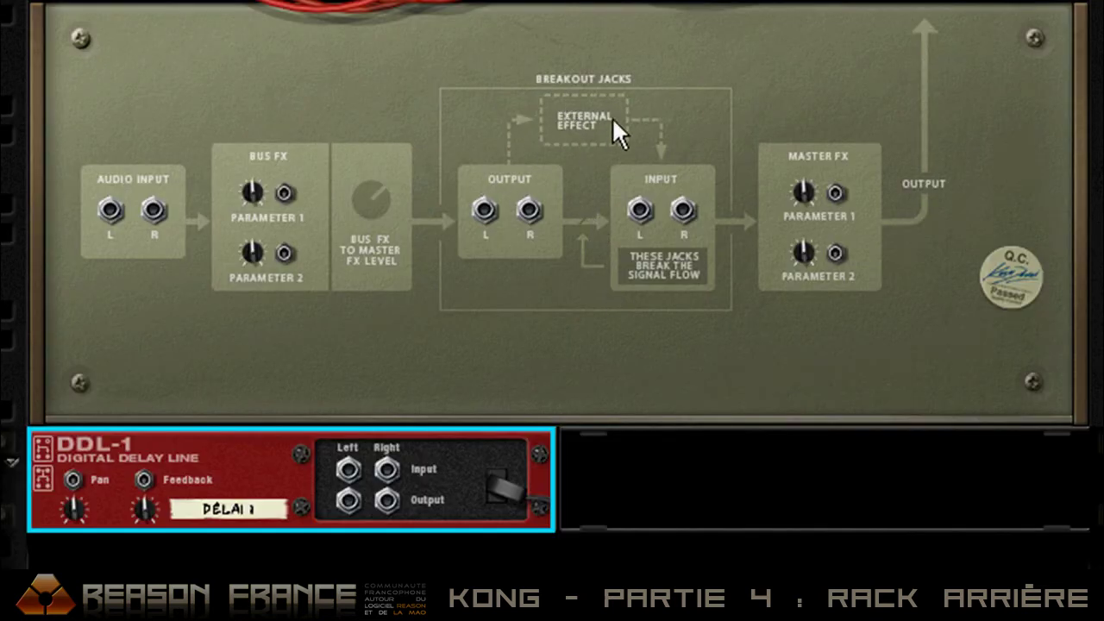
drag(486, 210, 642, 216)
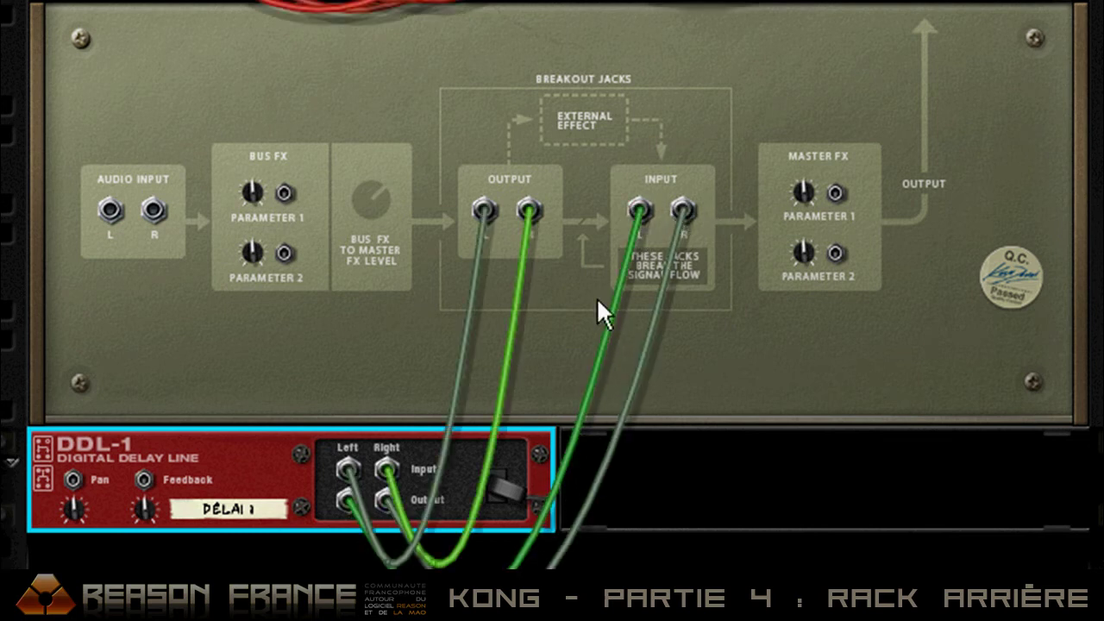
- Return to the rack's front, lower the DDL-1's Dry/Wet amount and audition drum 1 through the delay
key(Tab)
scroll(604, 319, down, 1)
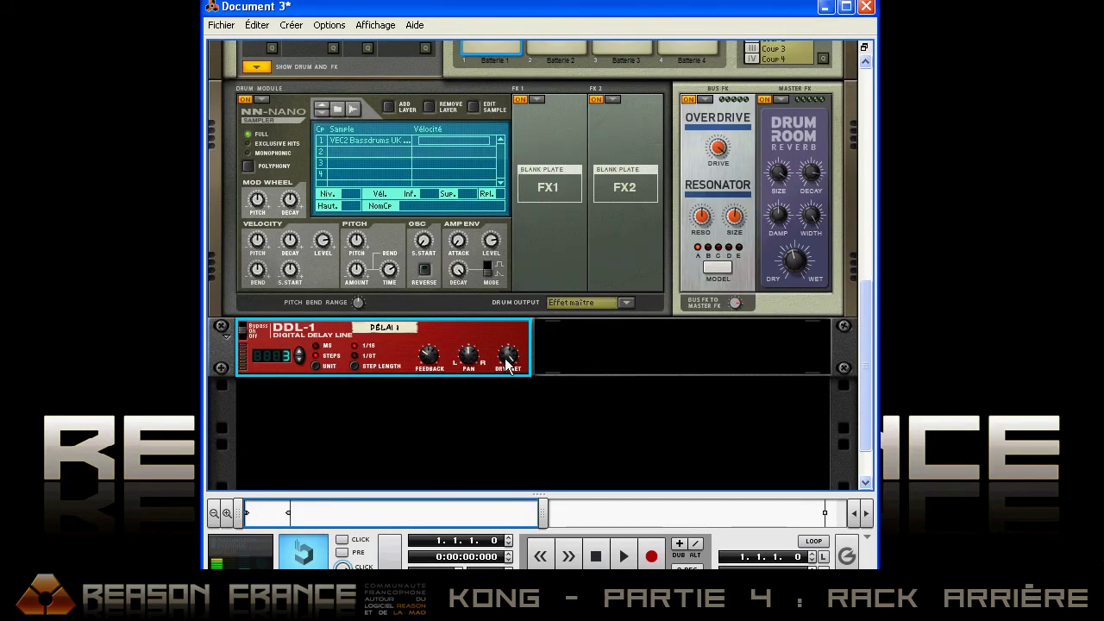
drag(507, 366, 510, 477)
scroll(507, 82, up, 1)
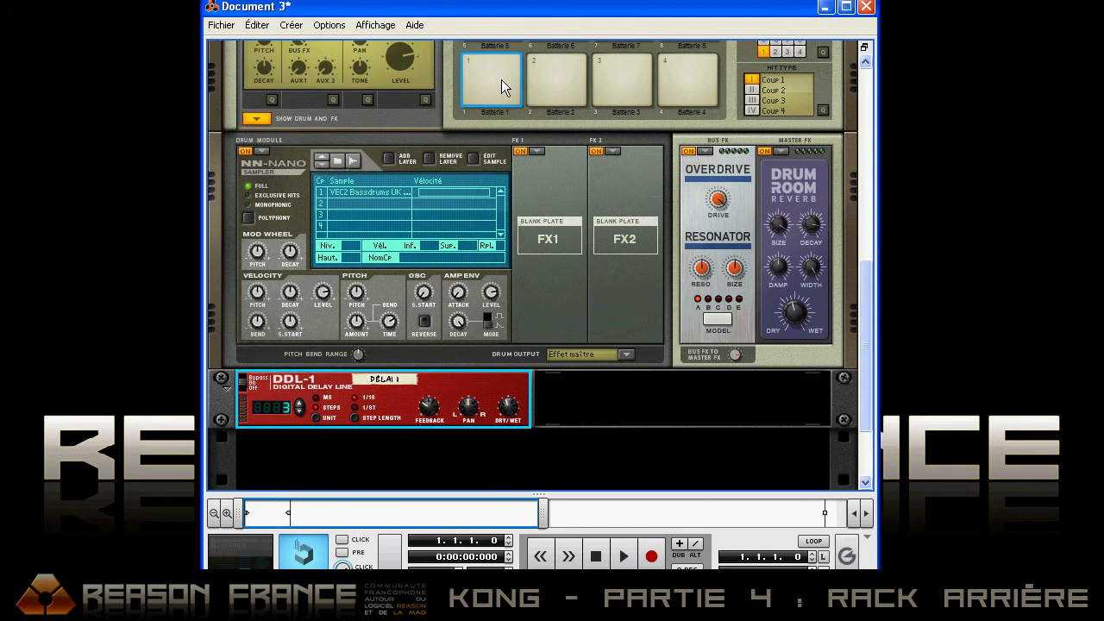
click(496, 73)
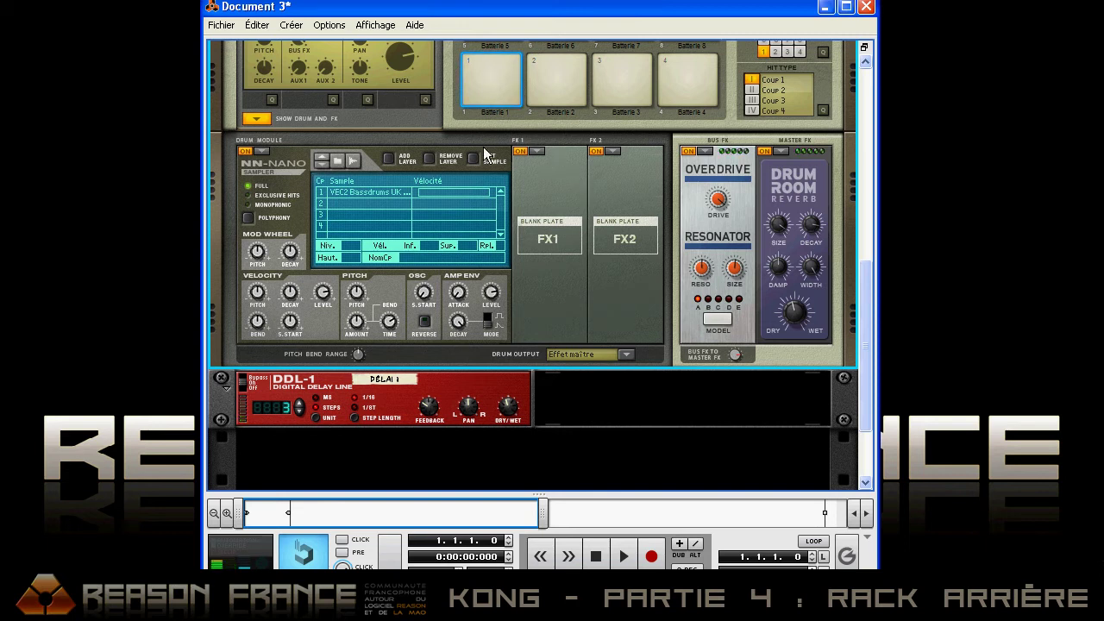
scroll(484, 154, up, 5)
scroll(484, 154, down, 2)
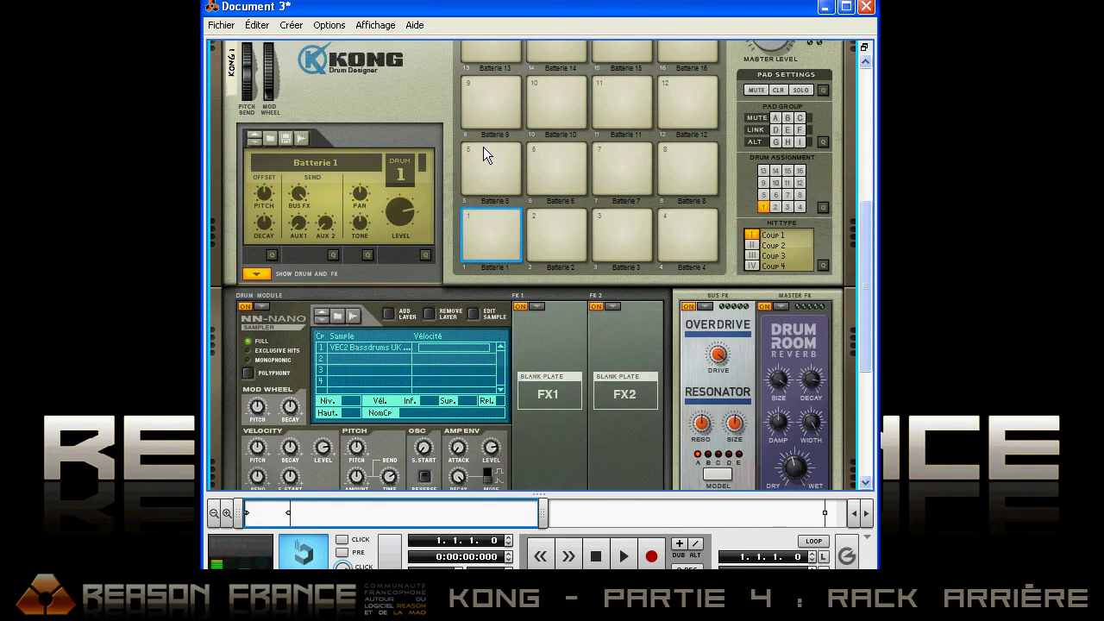
scroll(483, 154, up, 1)
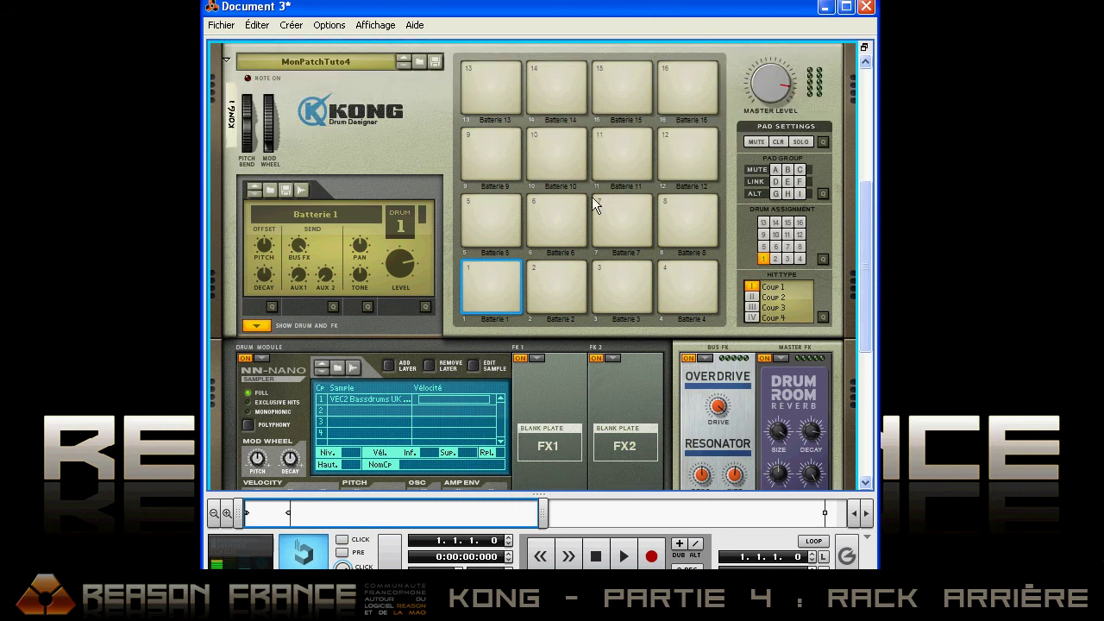
drag(863, 227, 861, 225)
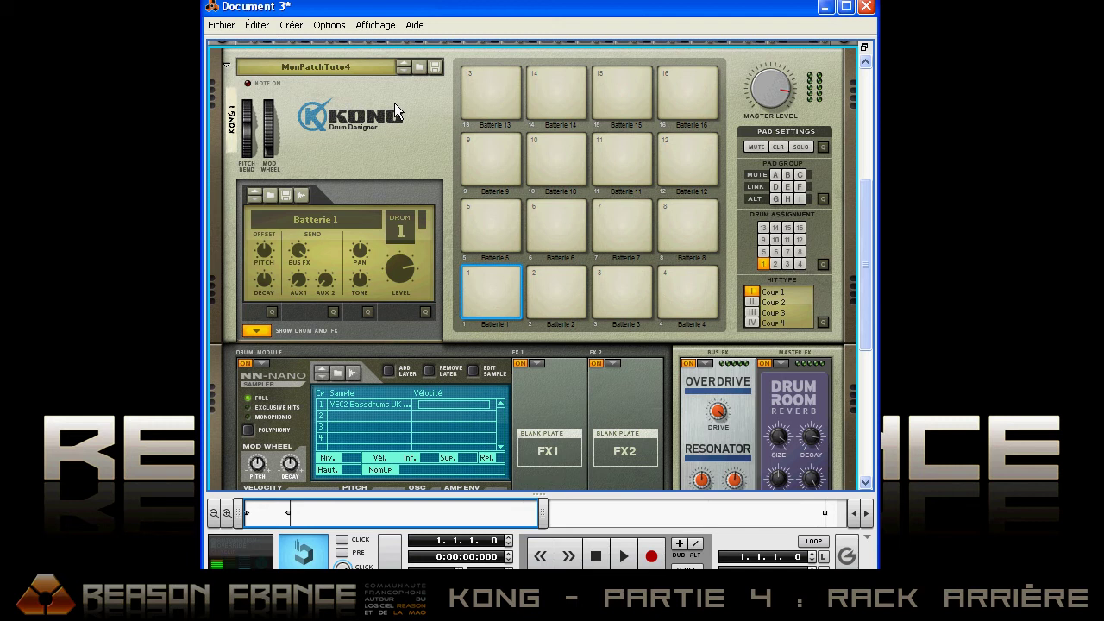
- Fold Kong and unfold it again to compare its two front panel views
scroll(226, 110, up, 2)
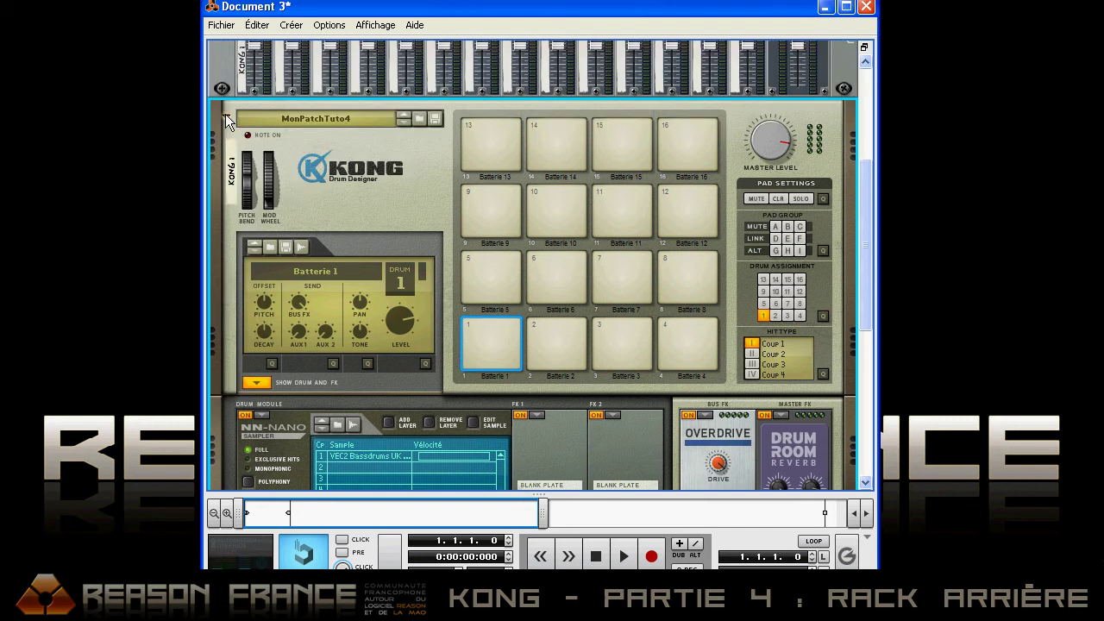
click(225, 116)
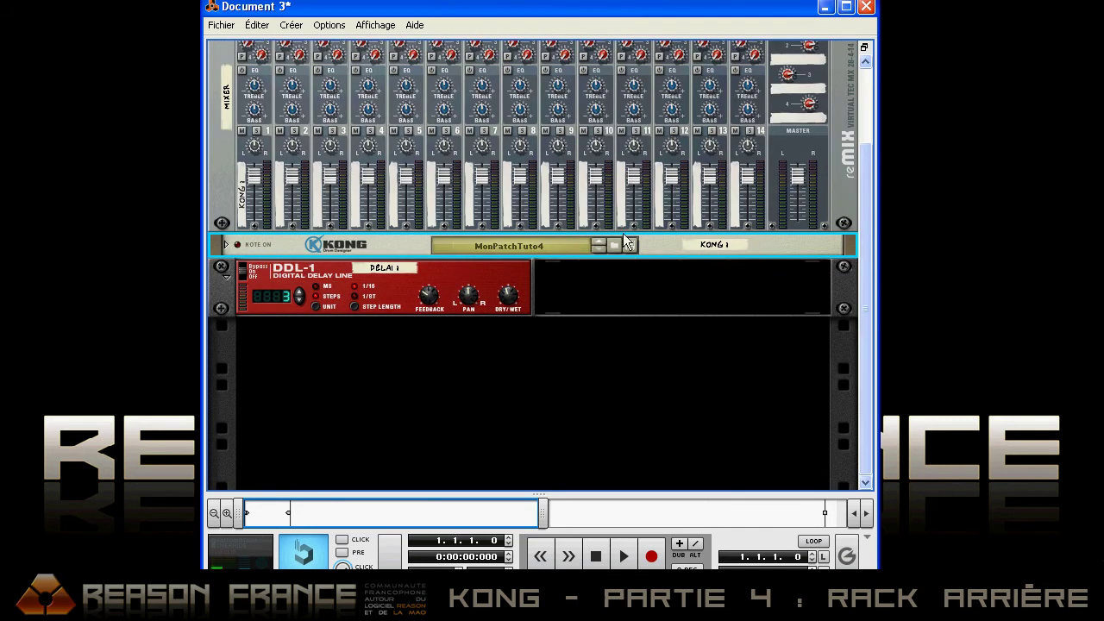
click(224, 244)
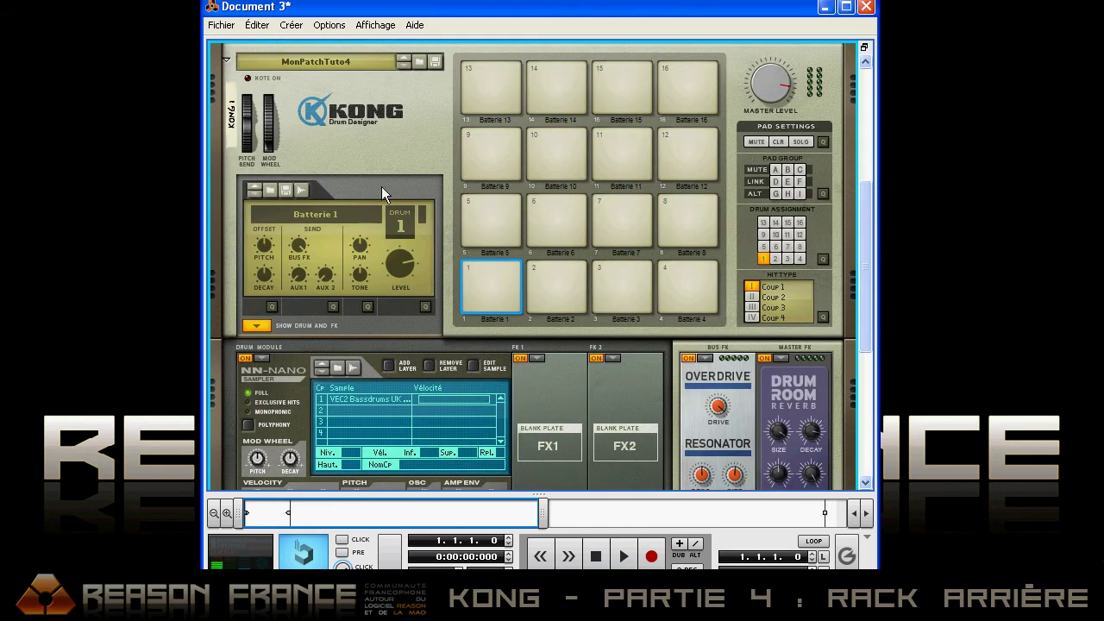
- Apply ReasonFranceKong.jpg from the BackDropsKong folder as the appearance of Kong's unfolded control panel
right_click(415, 91)
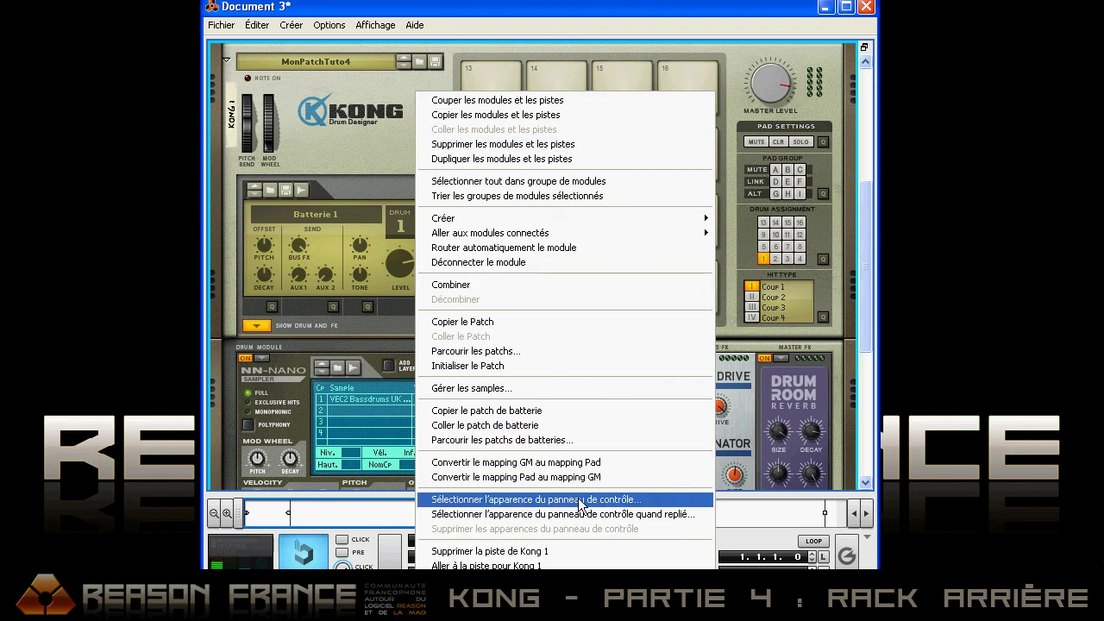
click(618, 499)
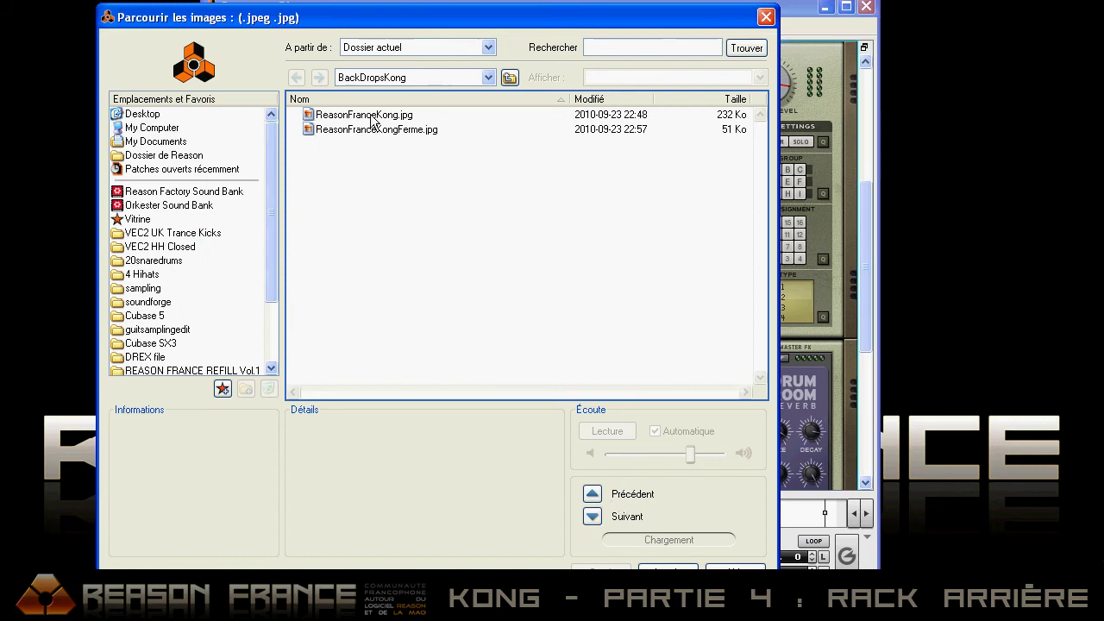
click(371, 117)
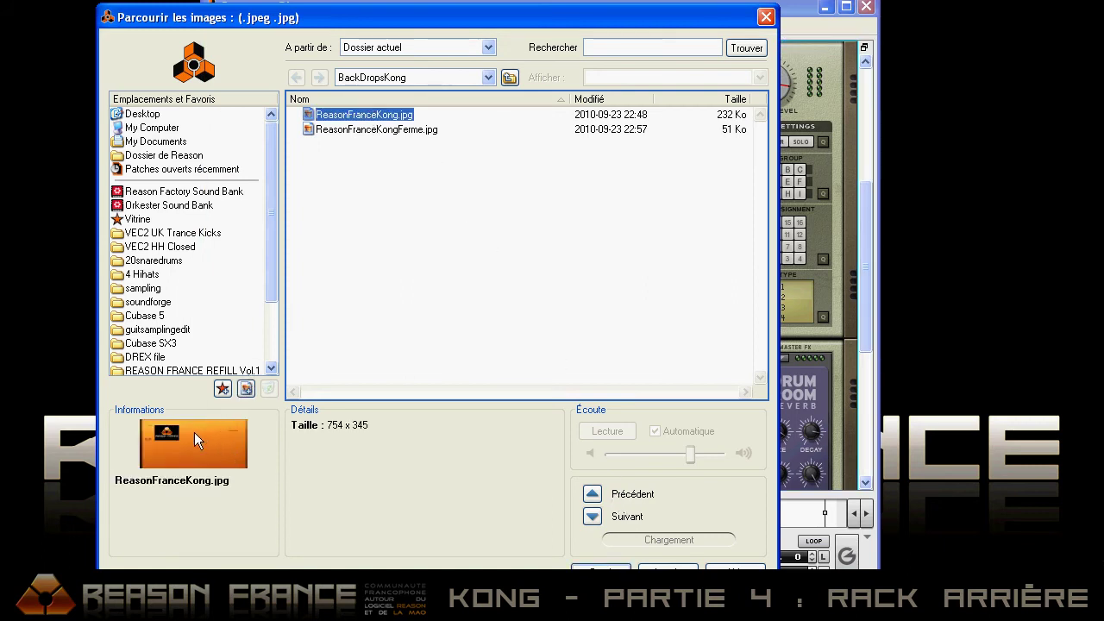
double_click(343, 114)
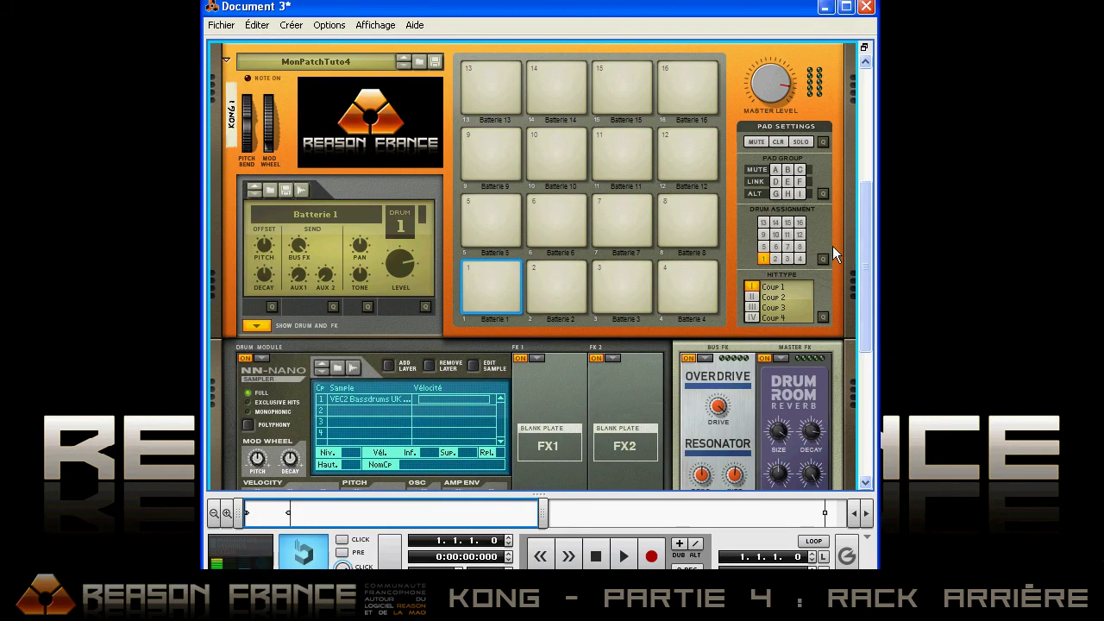
- Fold Kong and apply ReasonFranceKongFerme.jpg from the BackDropsKong folder as the appearance of its folded control panel
scroll(423, 131, up, 2)
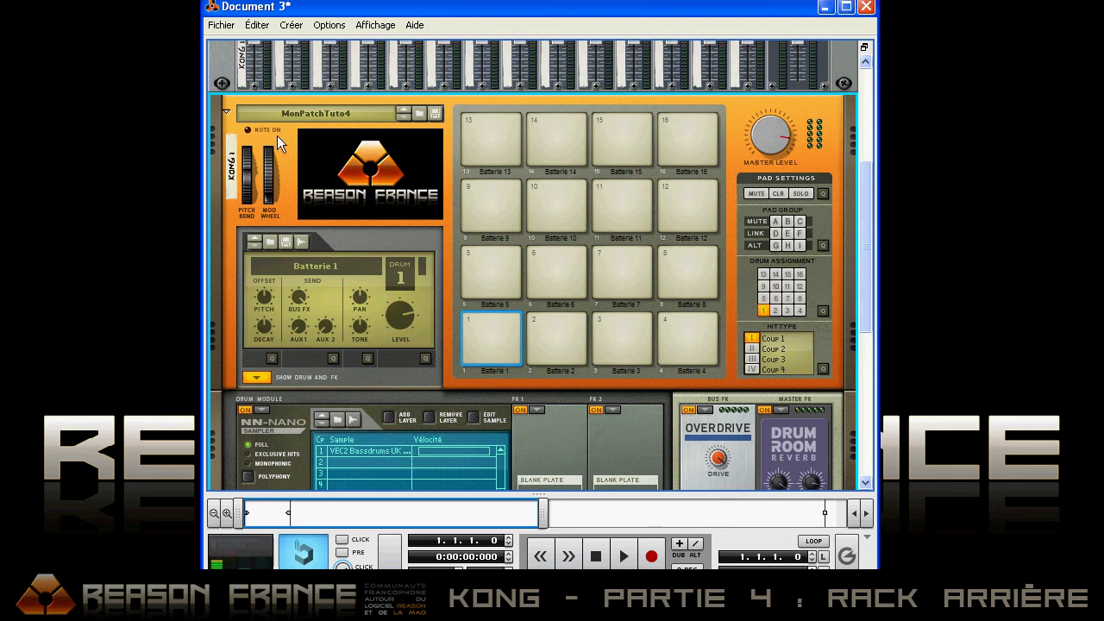
click(225, 109)
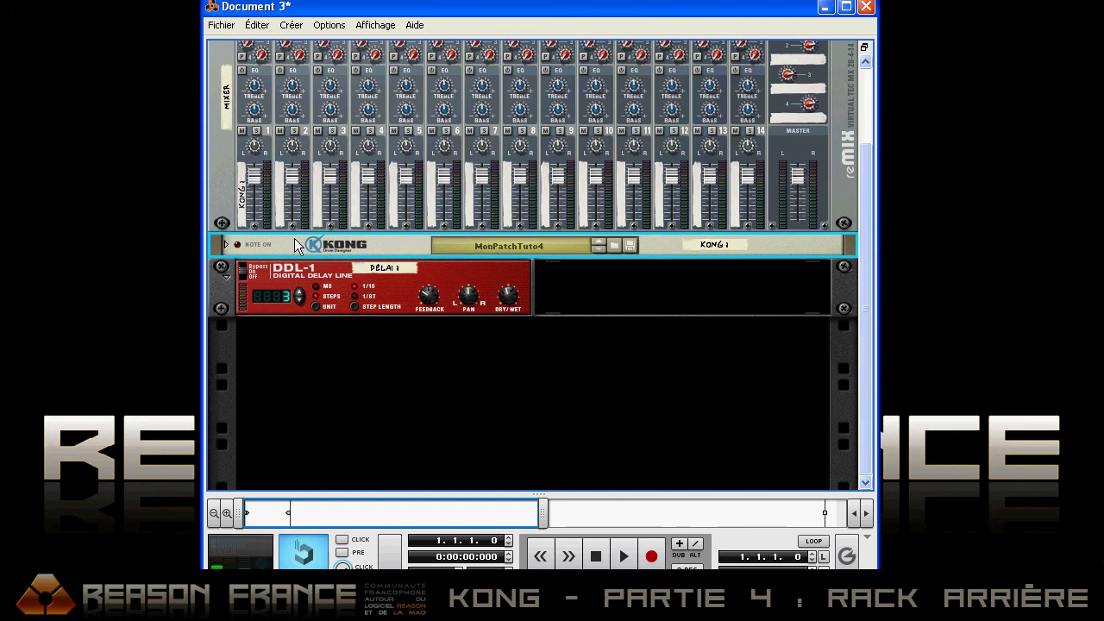
right_click(267, 241)
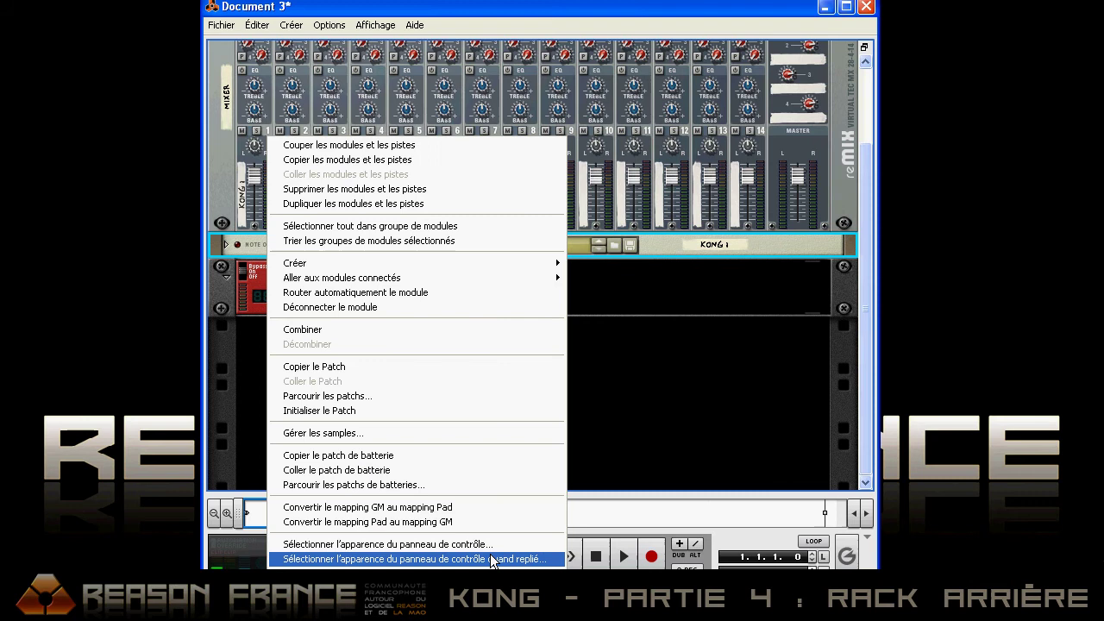
click(726, 532)
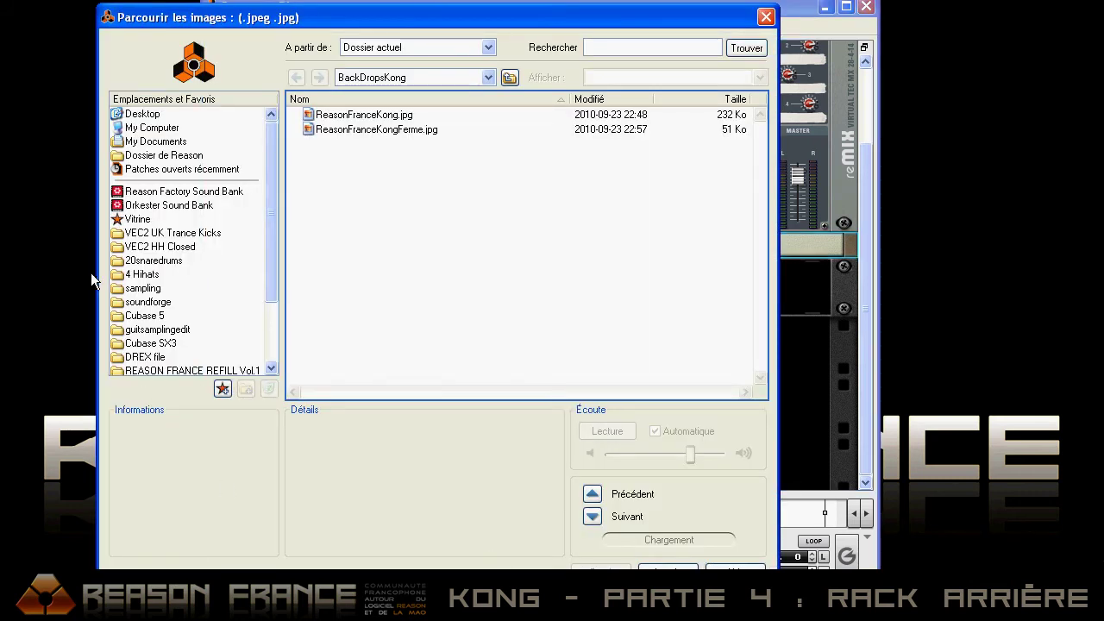
double_click(380, 131)
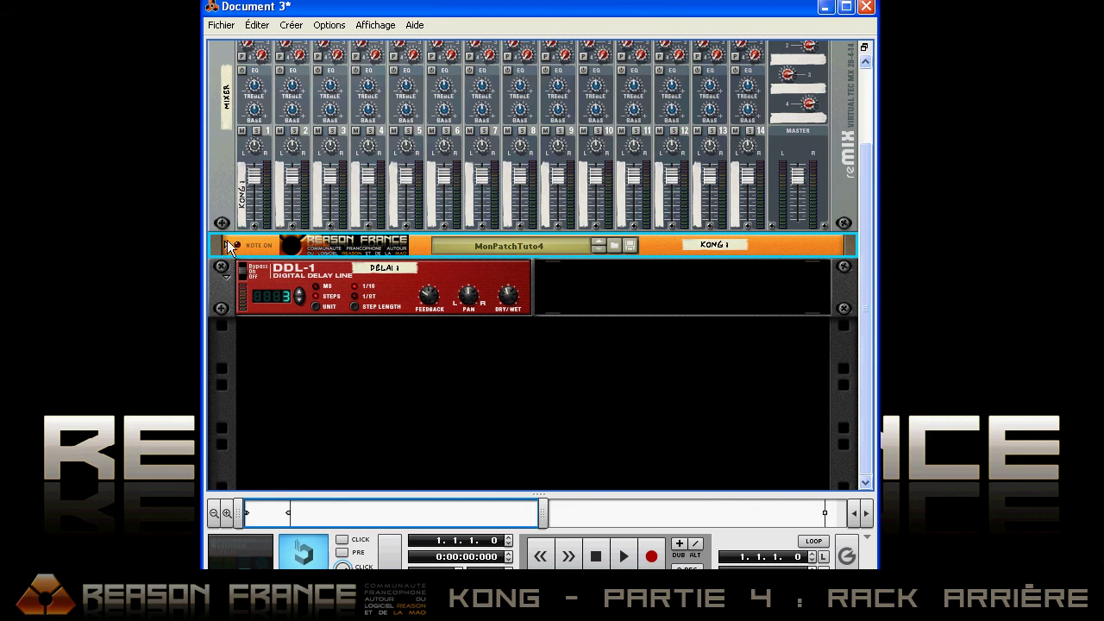
- Unfold Kong and hide its drum and FX section
click(226, 245)
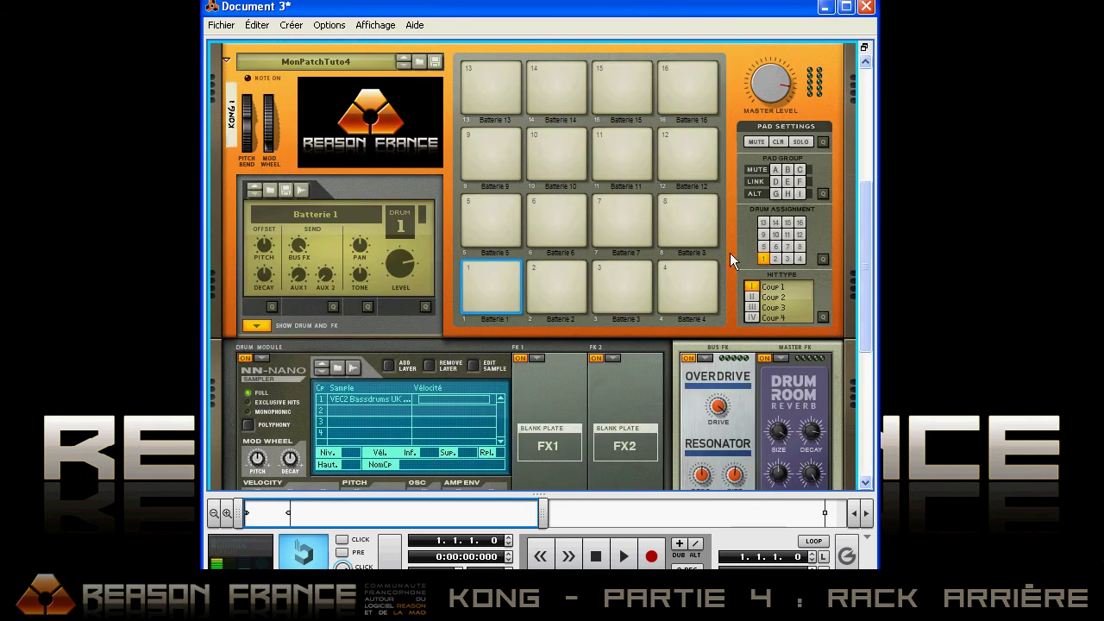
scroll(859, 250, up, 1)
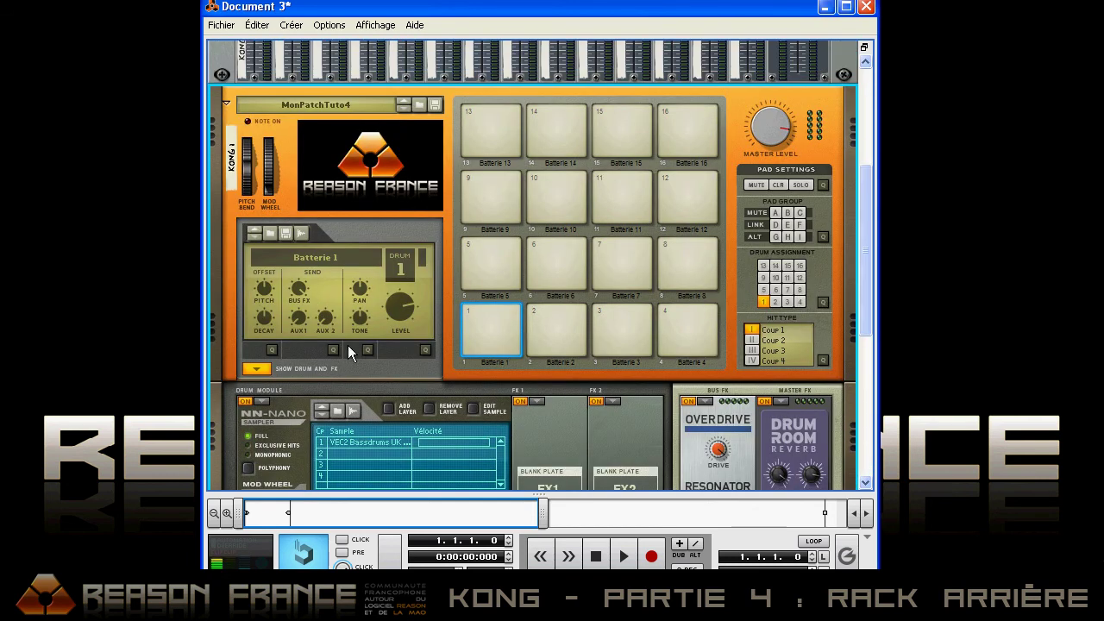
click(256, 369)
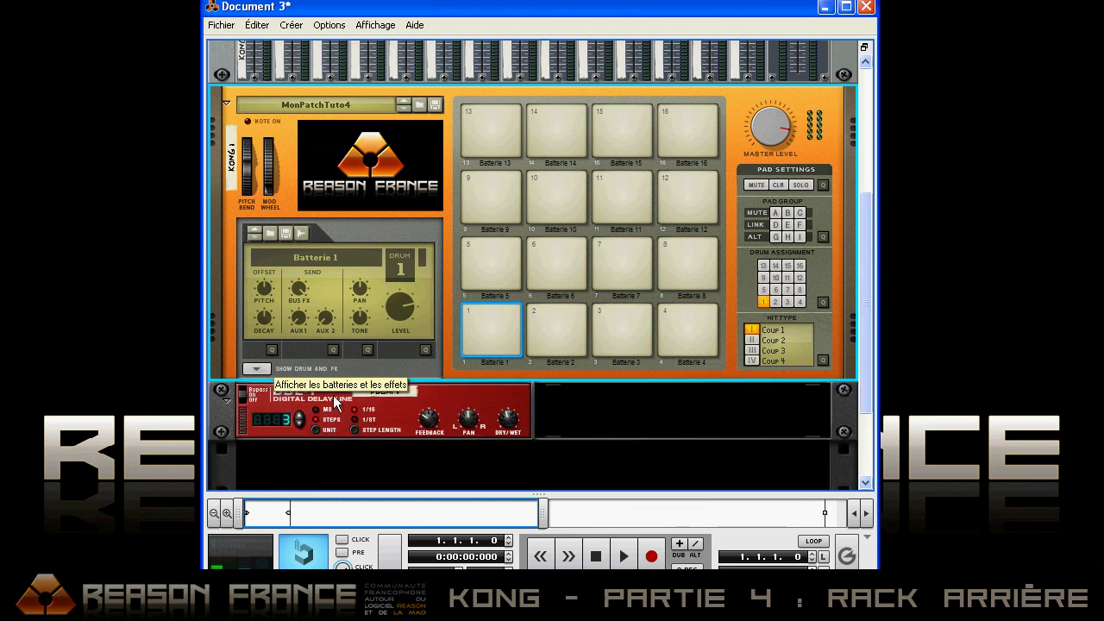
- Delete the DDL-1 digital delay below Kong from the rack
click(475, 398)
key(Delete)
click(507, 330)
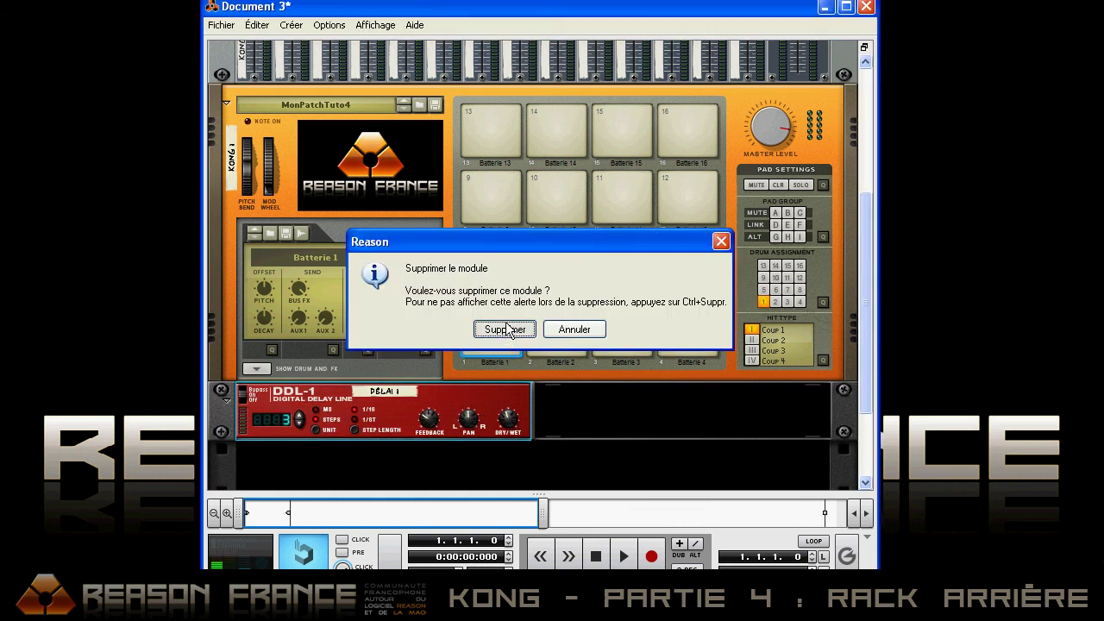
drag(859, 344, 857, 324)
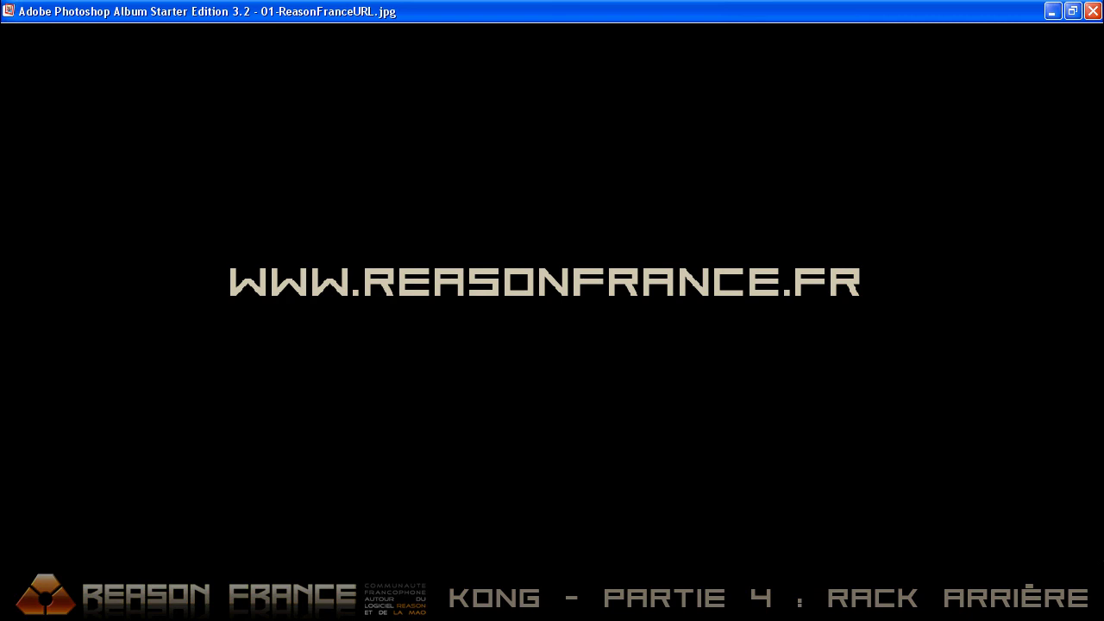
key(Right)
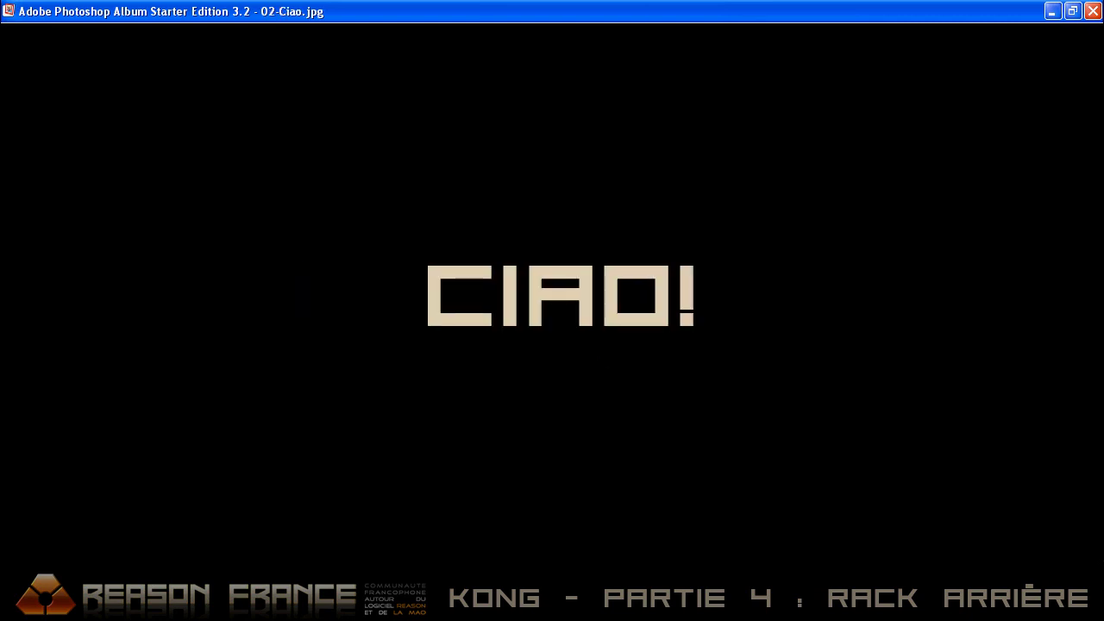